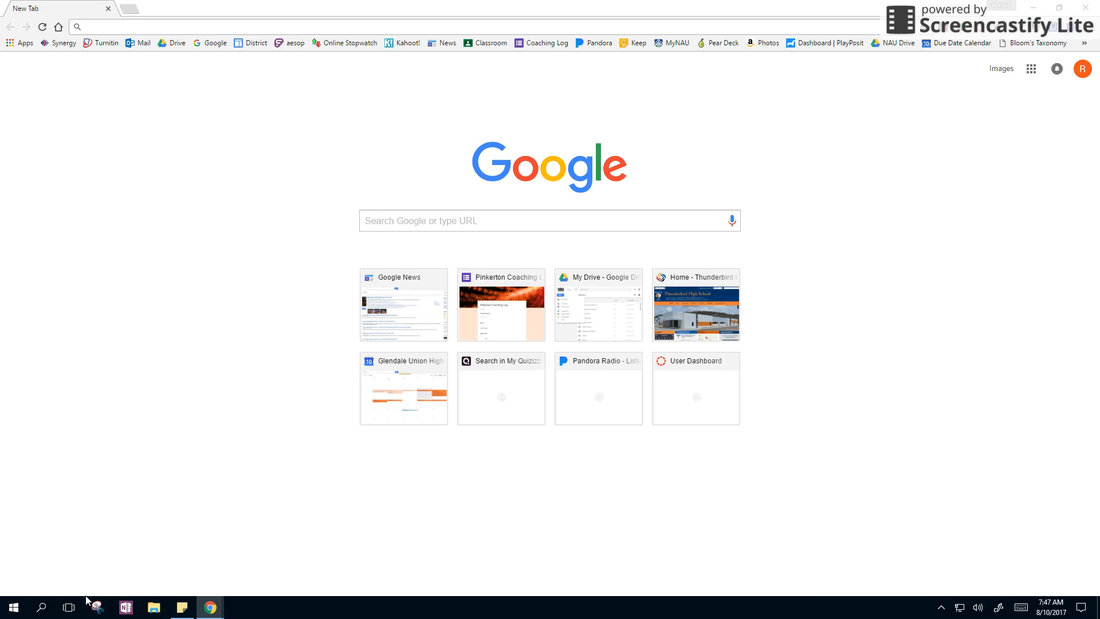
# Open Google Drive and create a folder named "English 3-4 Website" in My Drive.
pyautogui.click(166, 50)
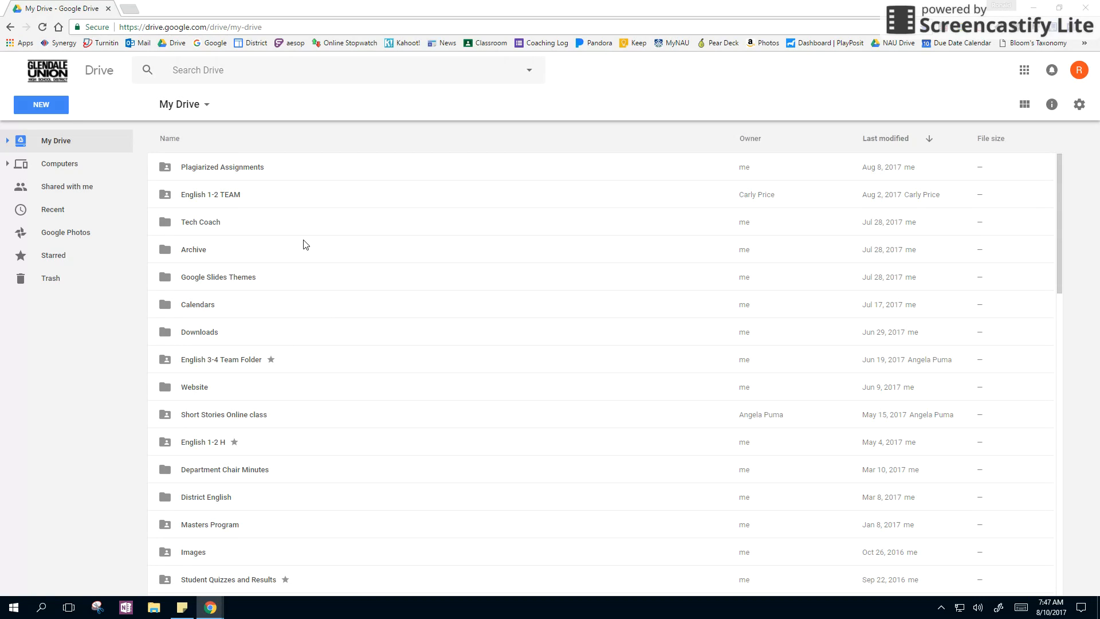
pyautogui.scroll(-15, 307, 245)
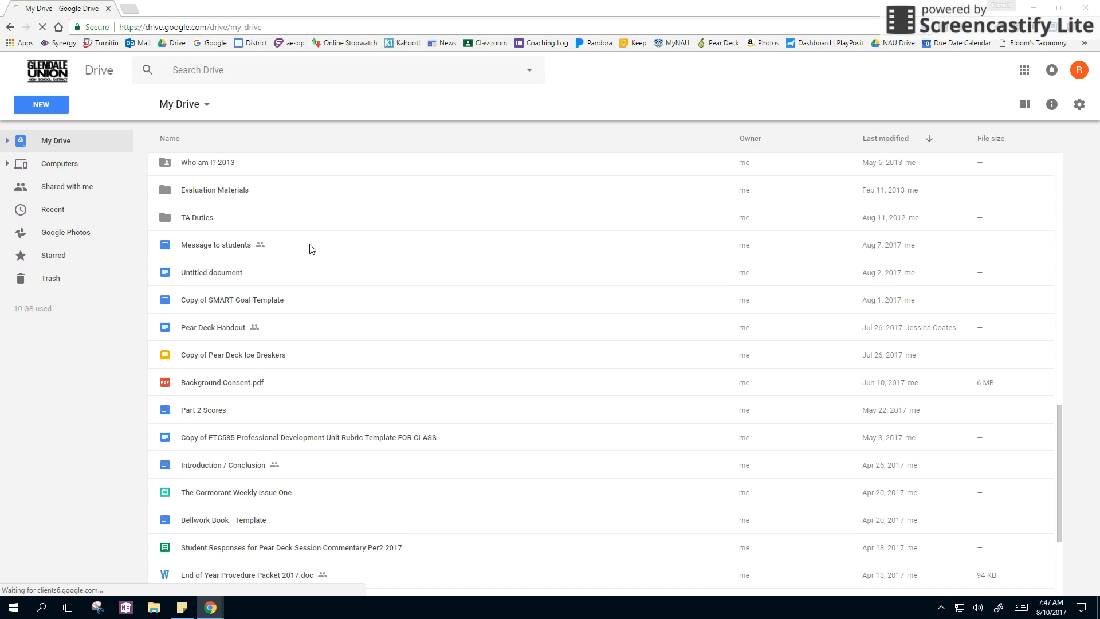
pyautogui.scroll(15, 312, 246)
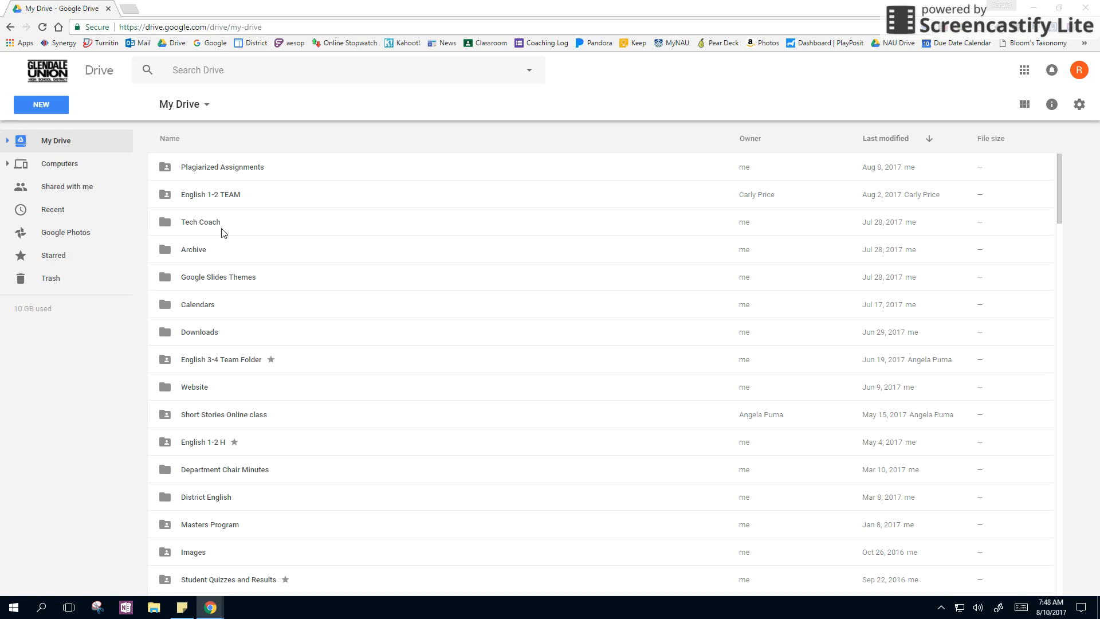
pyautogui.click(53, 112)
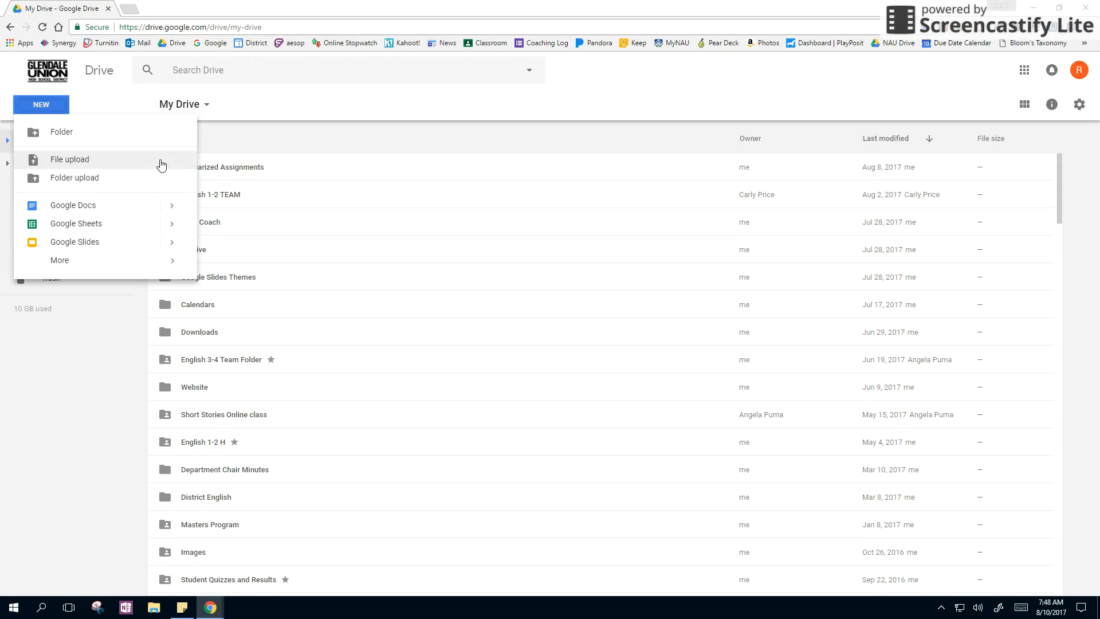
pyautogui.click(116, 133)
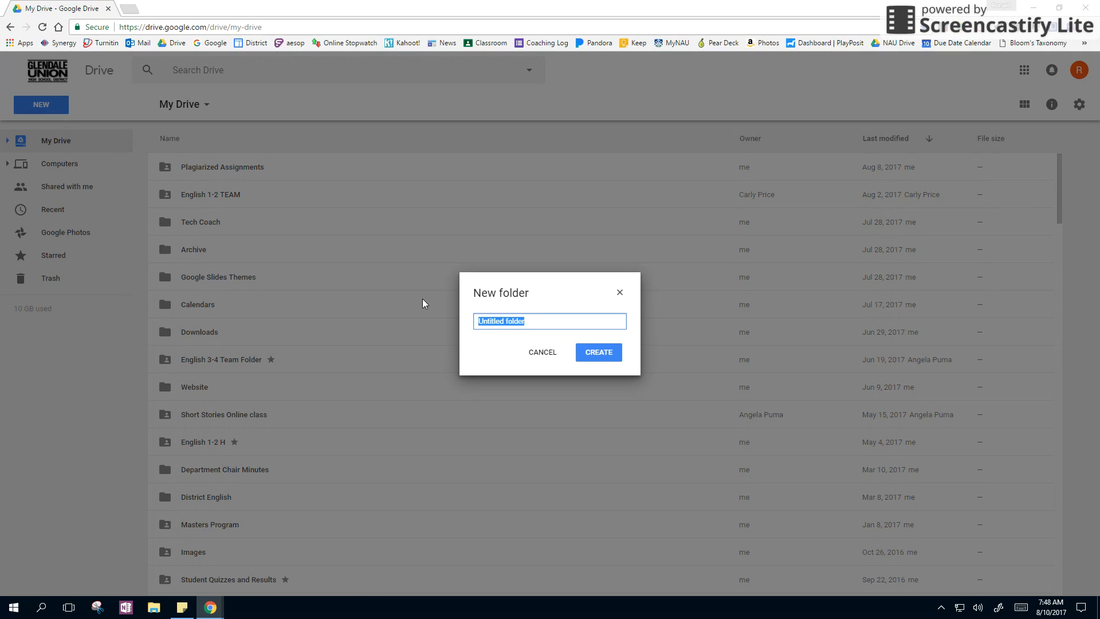
pyautogui.write('English 3-4 Website')
pyautogui.click(598, 354)
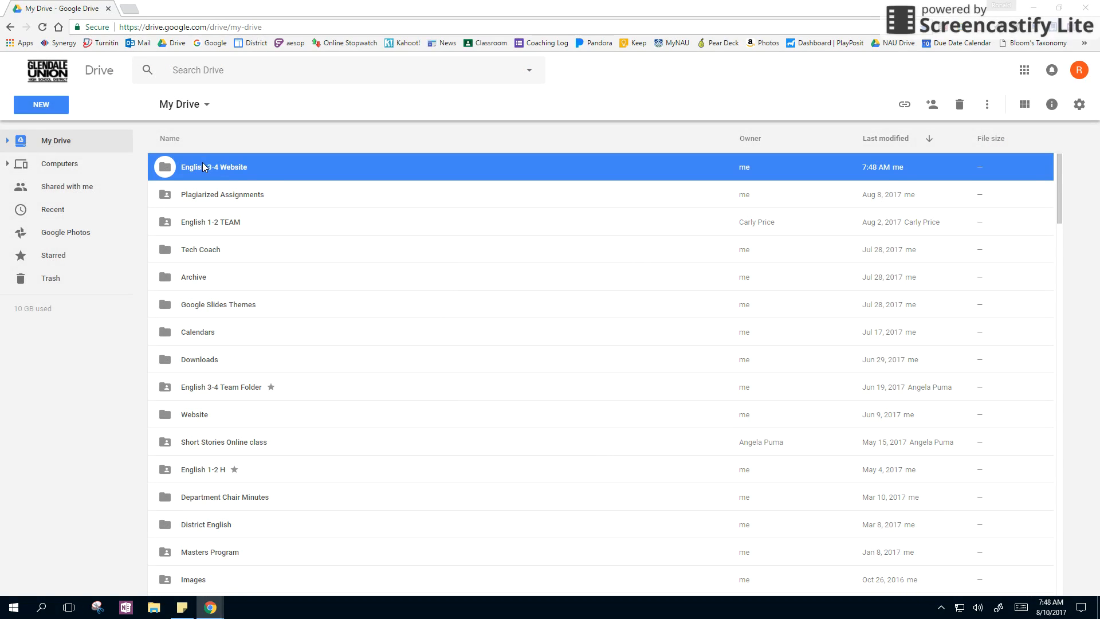
# Open the "English 3-4 Website" folder and create a new Google Sites site in it.
pyautogui.doubleClick(204, 168)
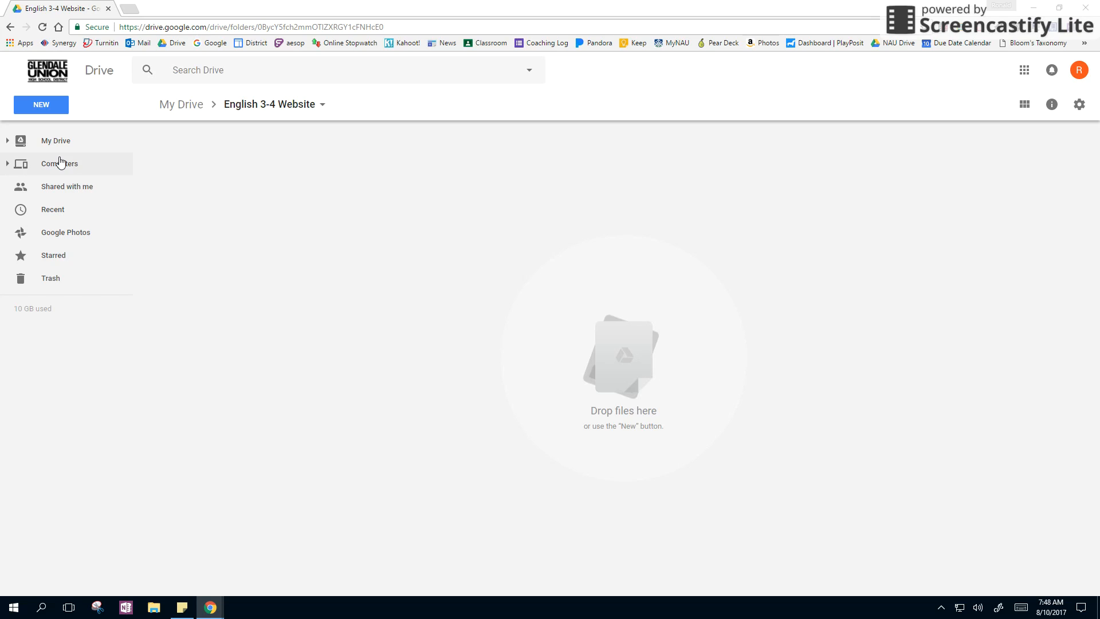
pyautogui.click(43, 107)
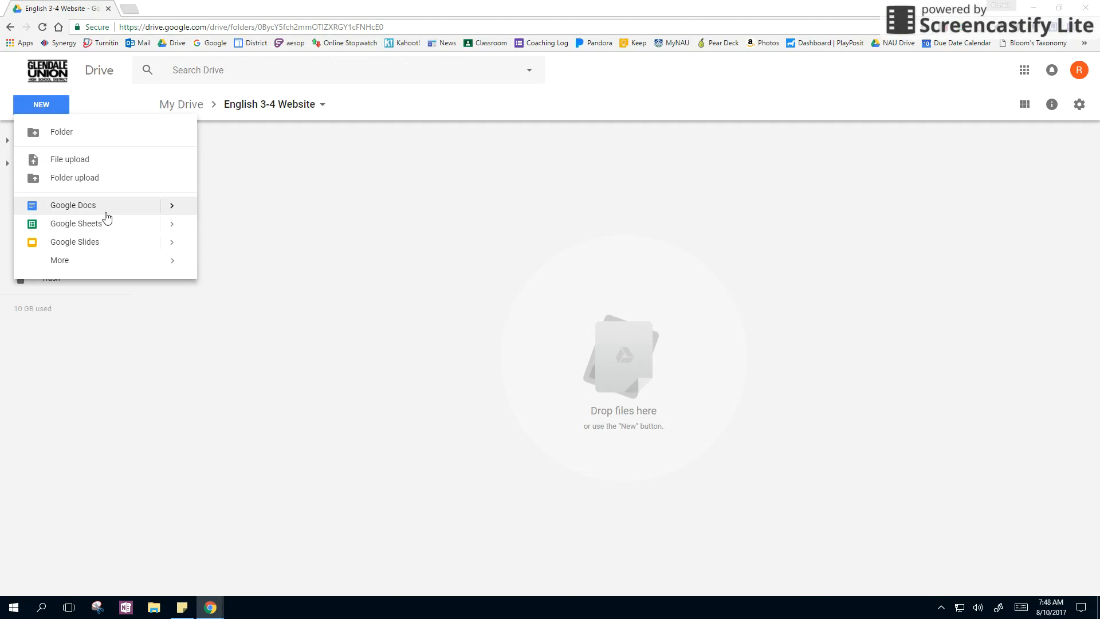
pyautogui.moveTo(80, 260)
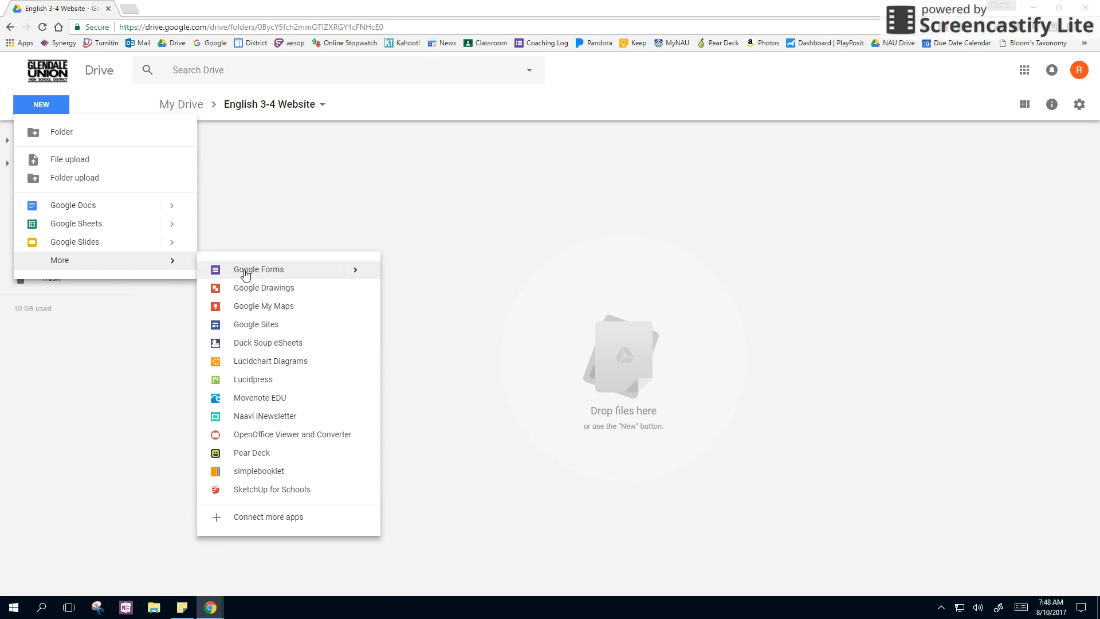
pyautogui.click(255, 330)
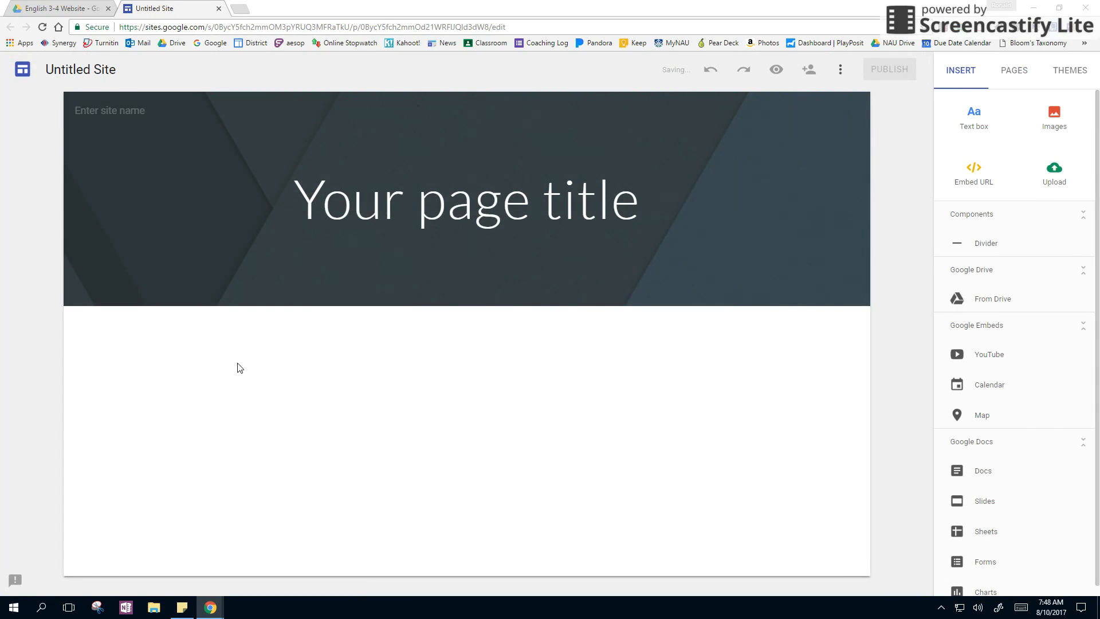
# Name the site "Your Name English 3-4" in the page header.
pyautogui.click(101, 69)
pyautogui.click(145, 111)
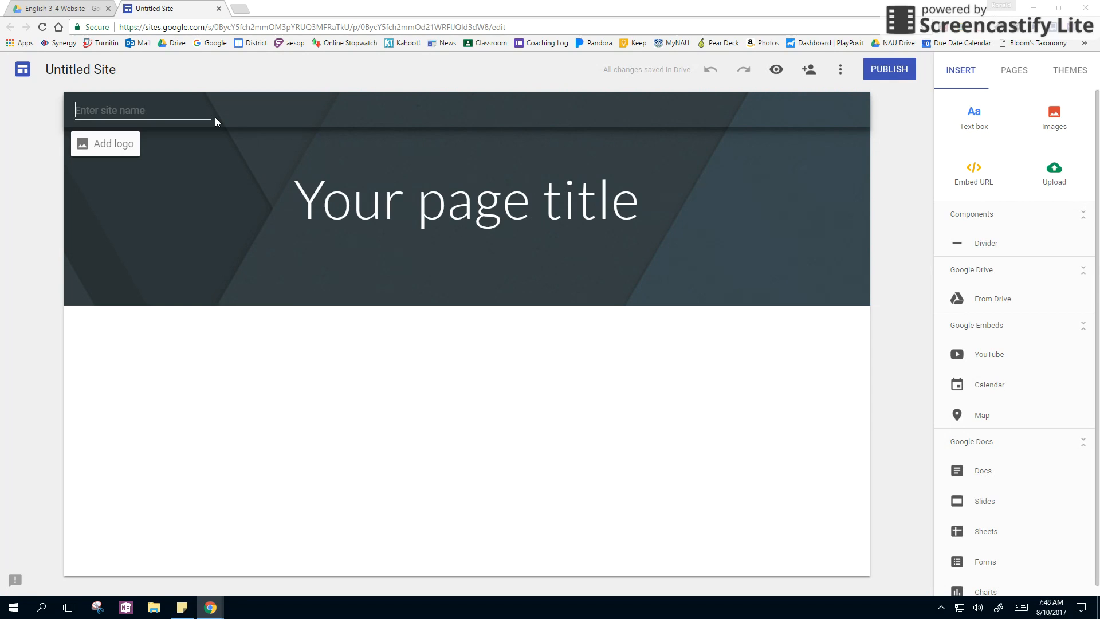
pyautogui.write('Your Name English 3-4')
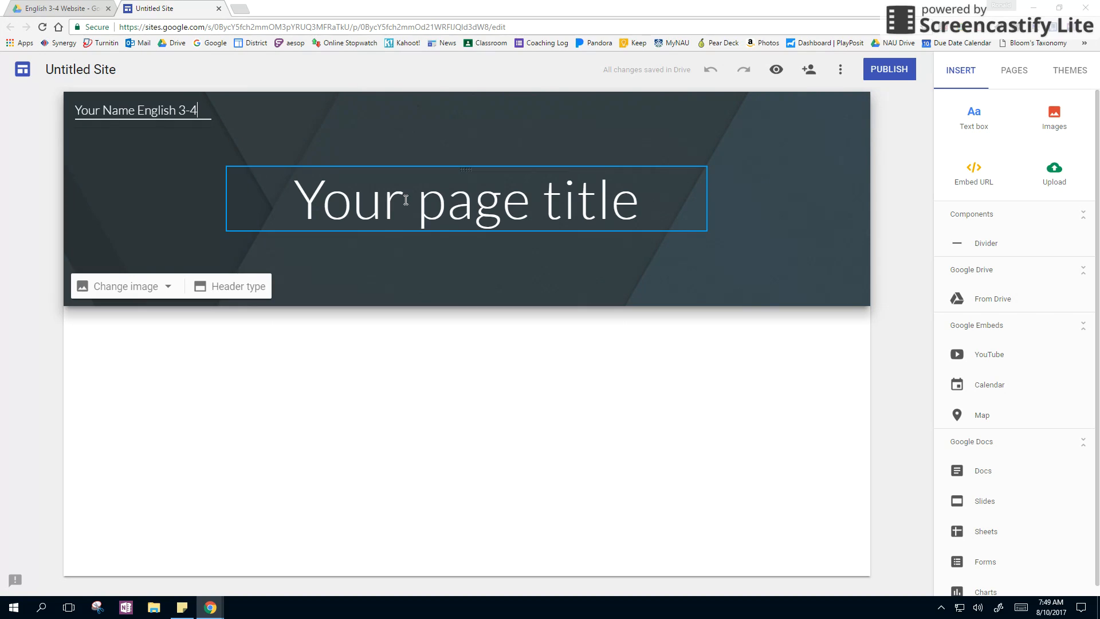
pyautogui.click(380, 209)
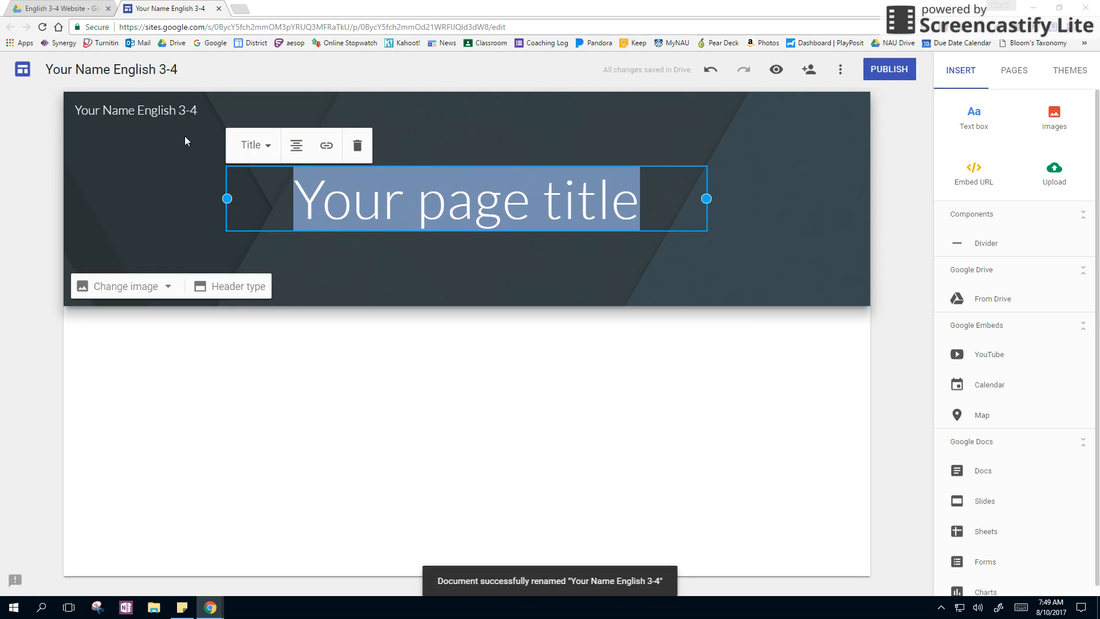
# Replace the page title with a copy of the site name, breaking it so "English 3-4" sits on a second line.
pyautogui.click(202, 111)
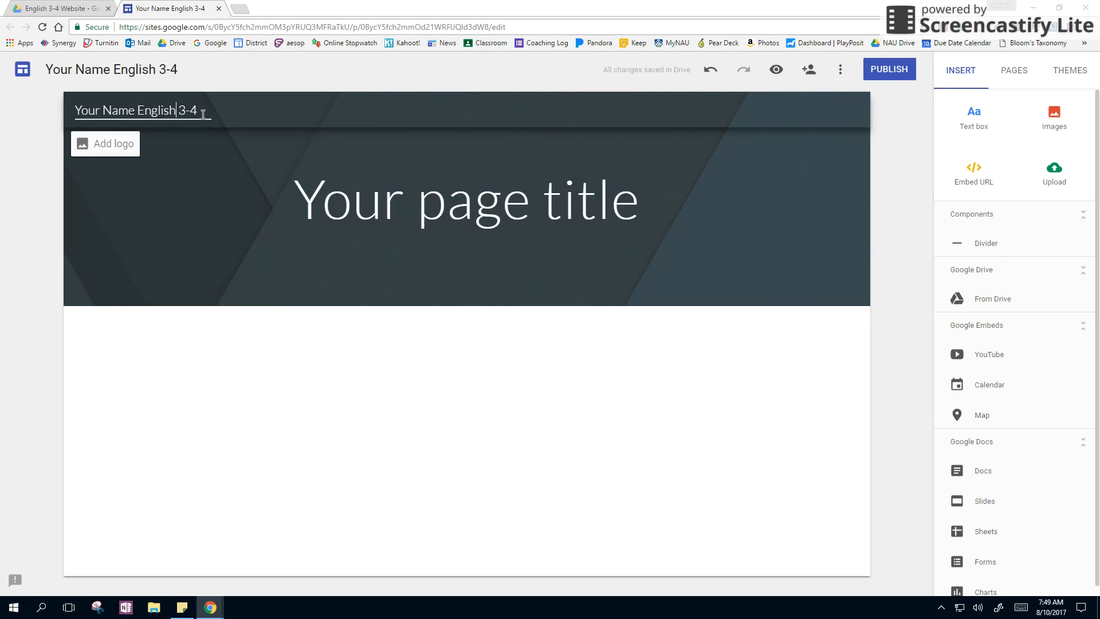
pyautogui.moveTo(202, 111); pyautogui.dragTo(55, 113)
pyautogui.hotkey('ctrl', 'c')
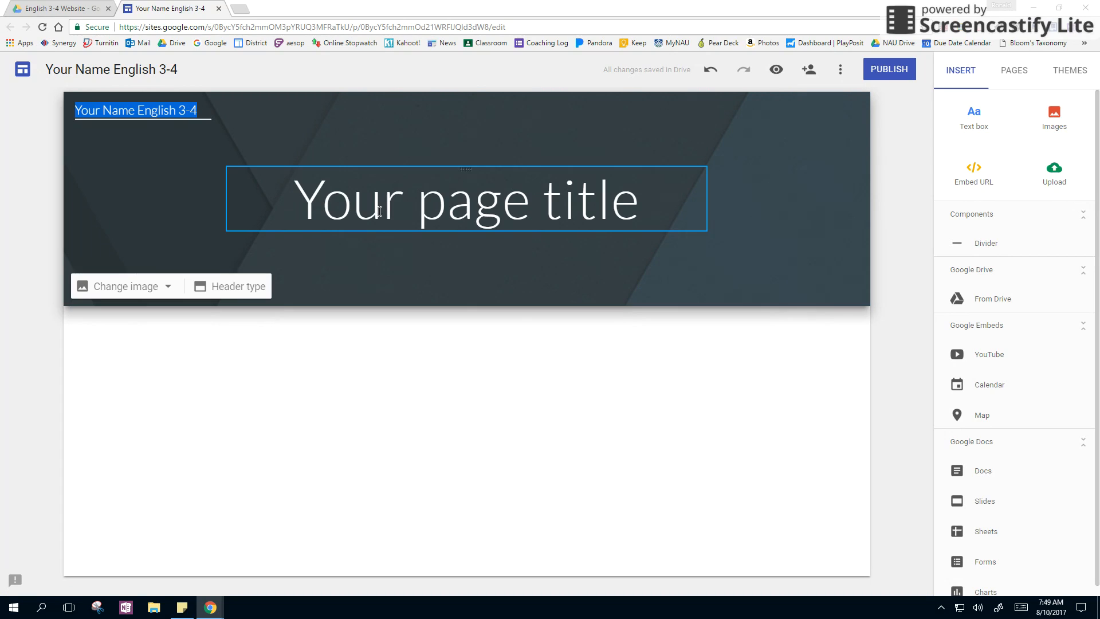
pyautogui.click(353, 195)
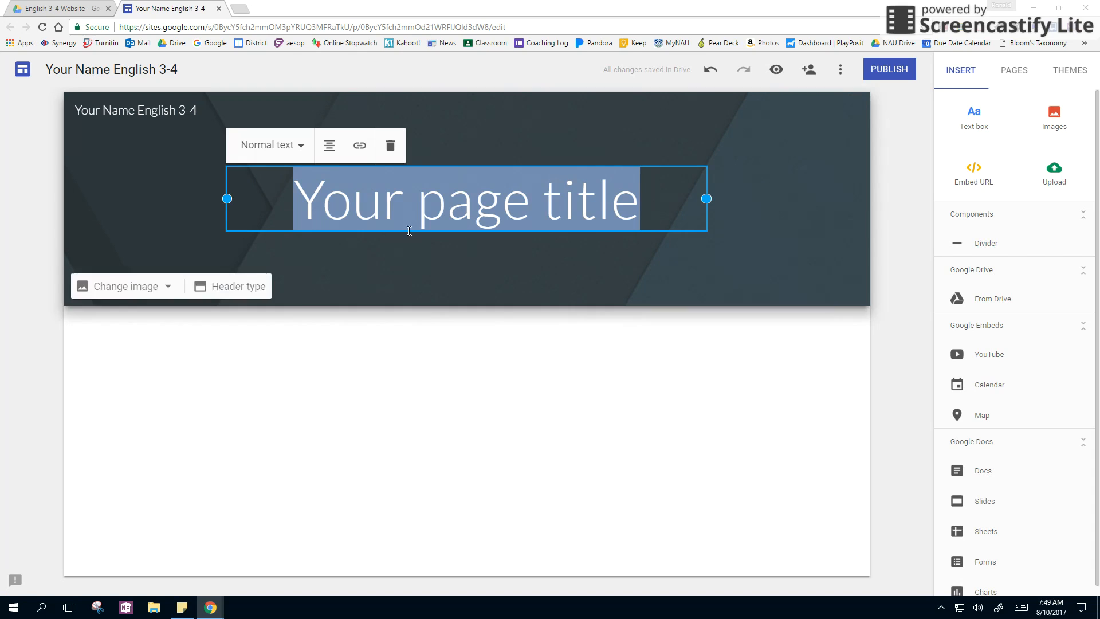
pyautogui.hotkey('ctrl', 'v')
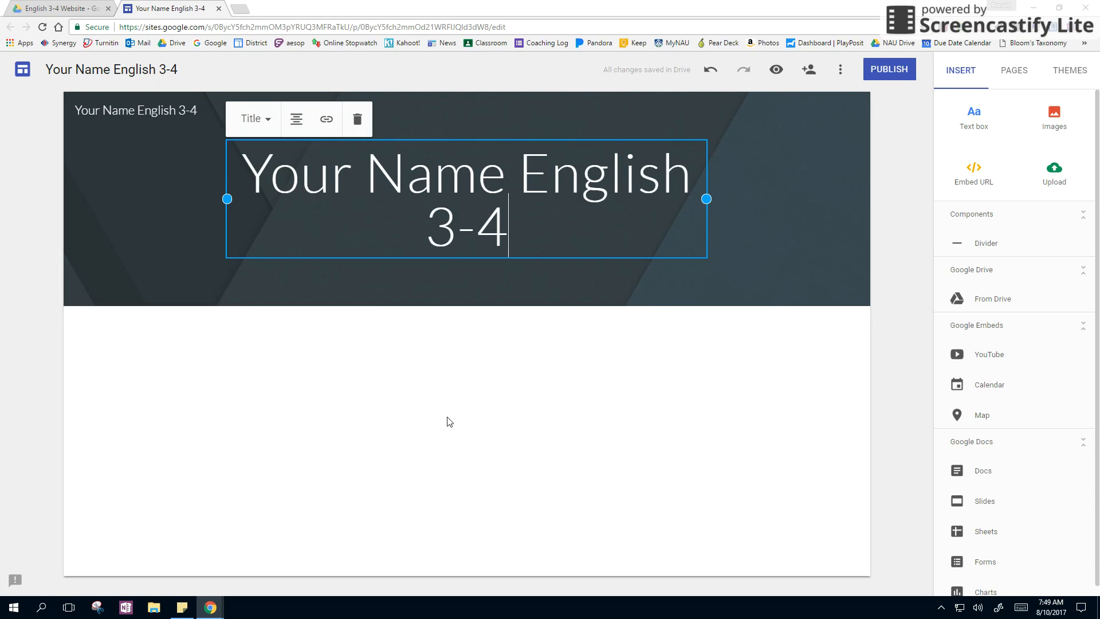
pyautogui.click(519, 172)
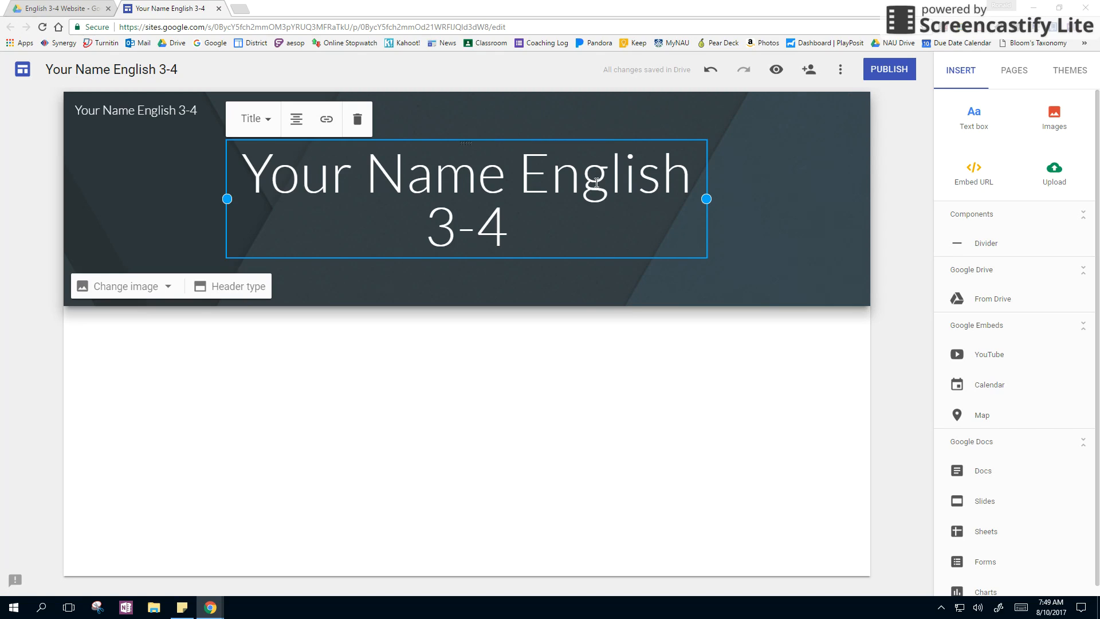
pyautogui.press('Return')
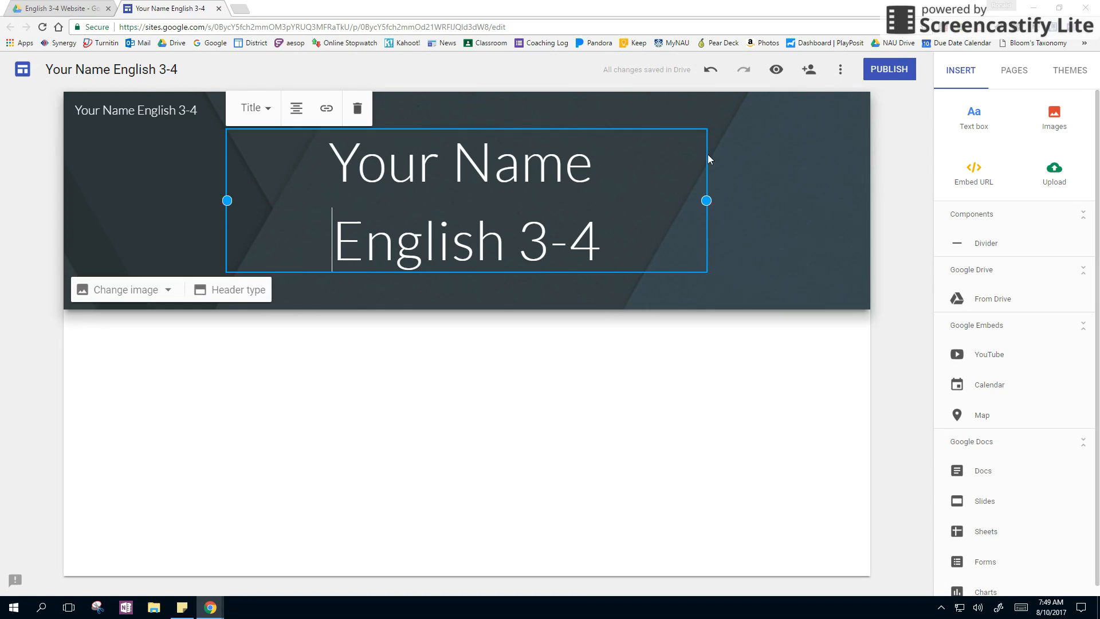
# Try the Aristotle, Diplomat, Vision, Level and Impression themes on the site and return to the Simple theme.
pyautogui.click(1069, 71)
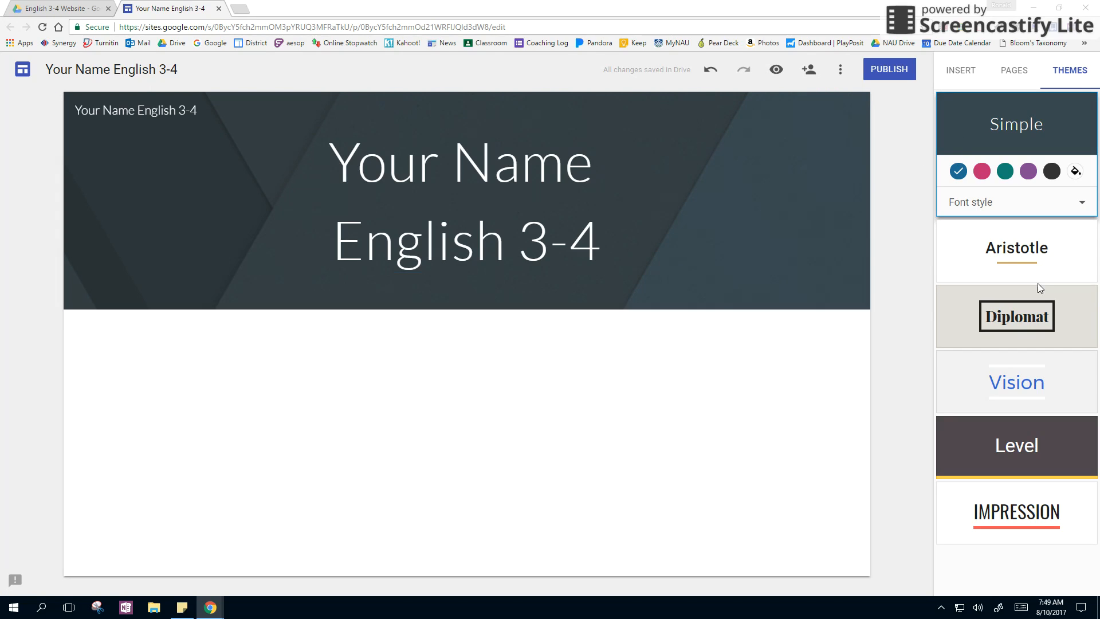
pyautogui.click(1043, 238)
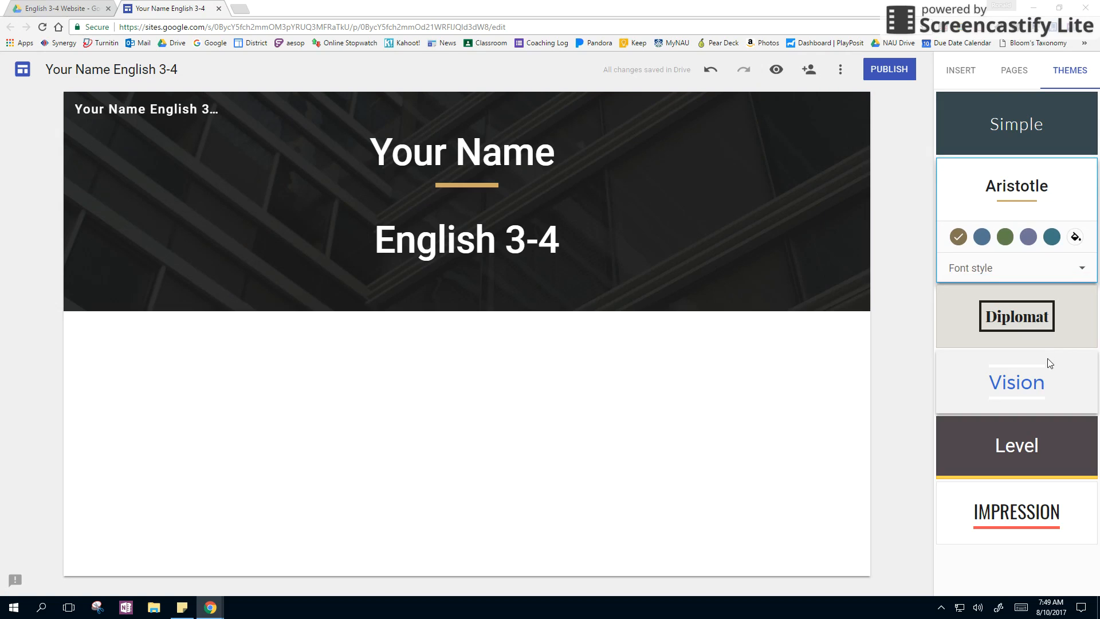
pyautogui.click(1040, 318)
pyautogui.click(1042, 392)
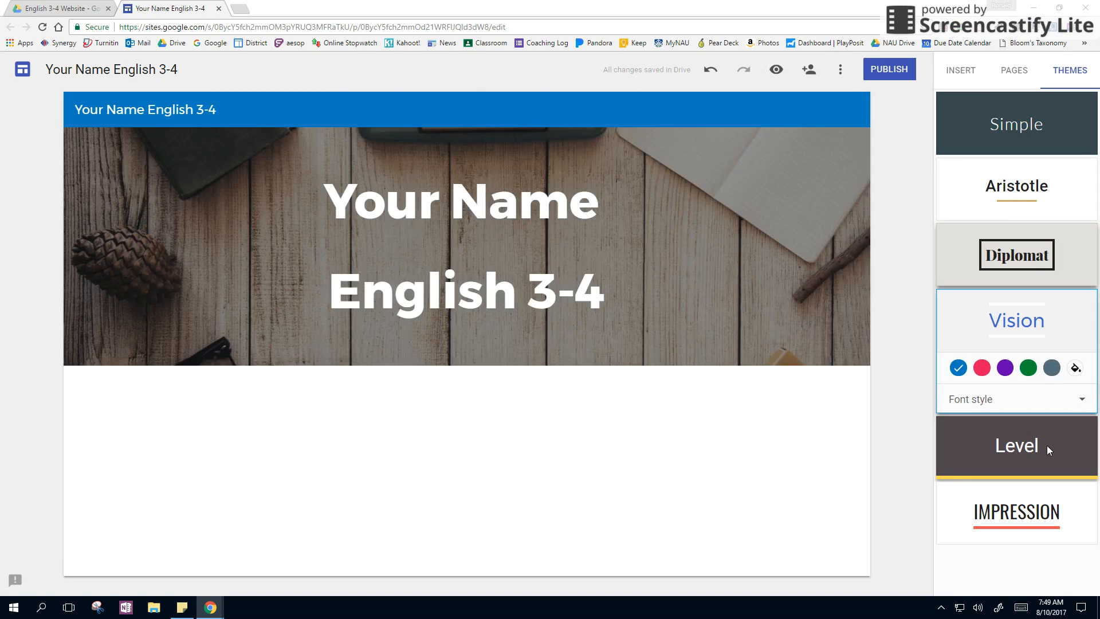
pyautogui.click(1044, 441)
pyautogui.click(1046, 508)
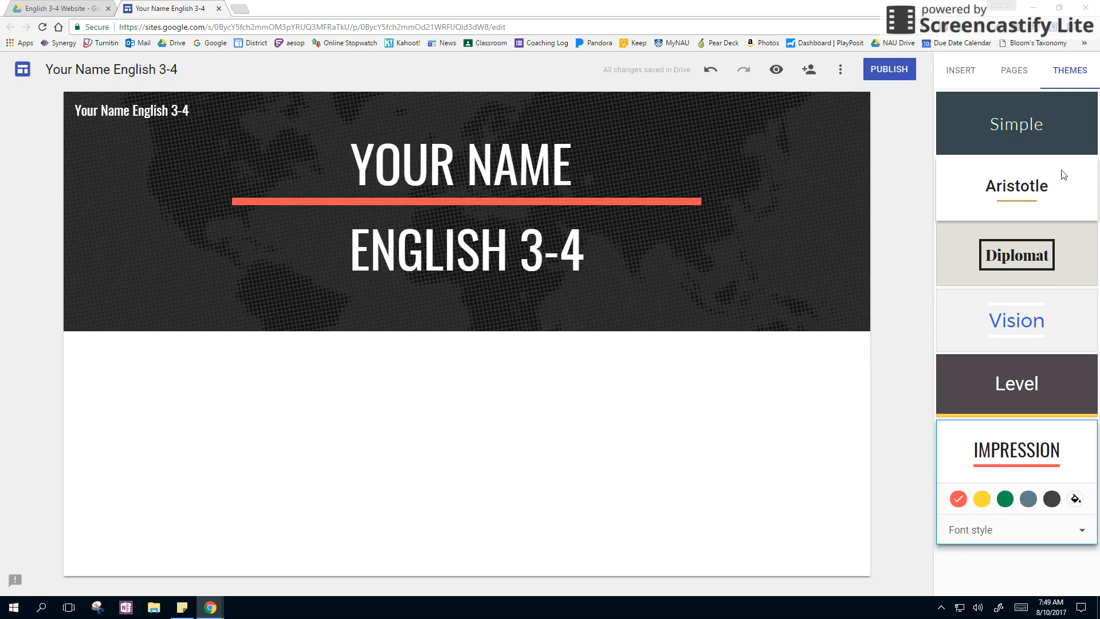
pyautogui.click(1033, 124)
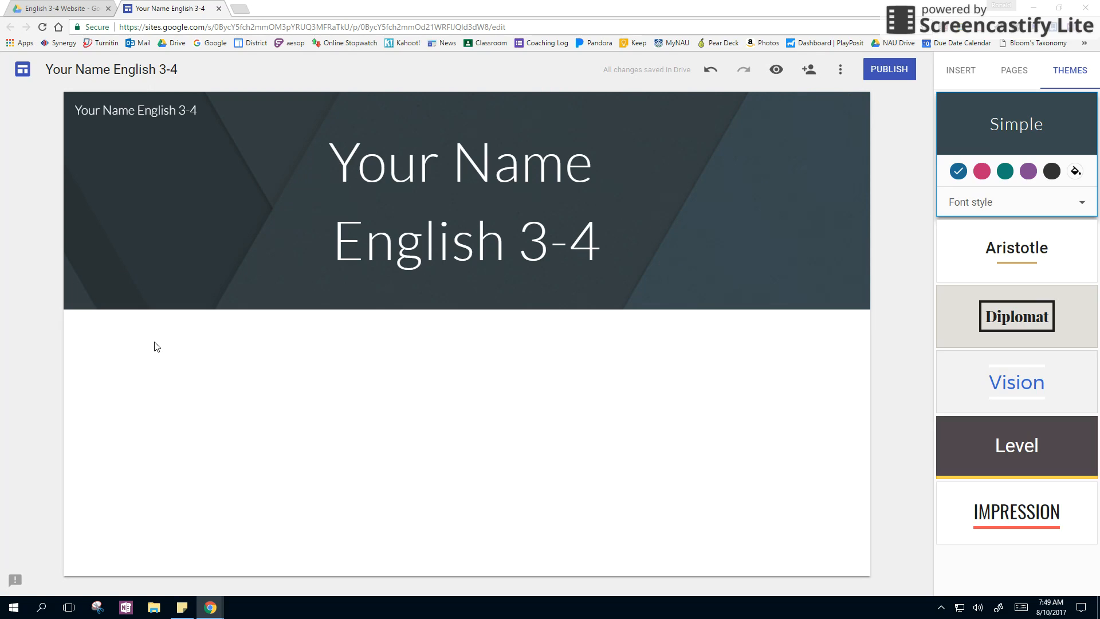
# View the gallery of available header images and close it without choosing one.
pyautogui.click(115, 292)
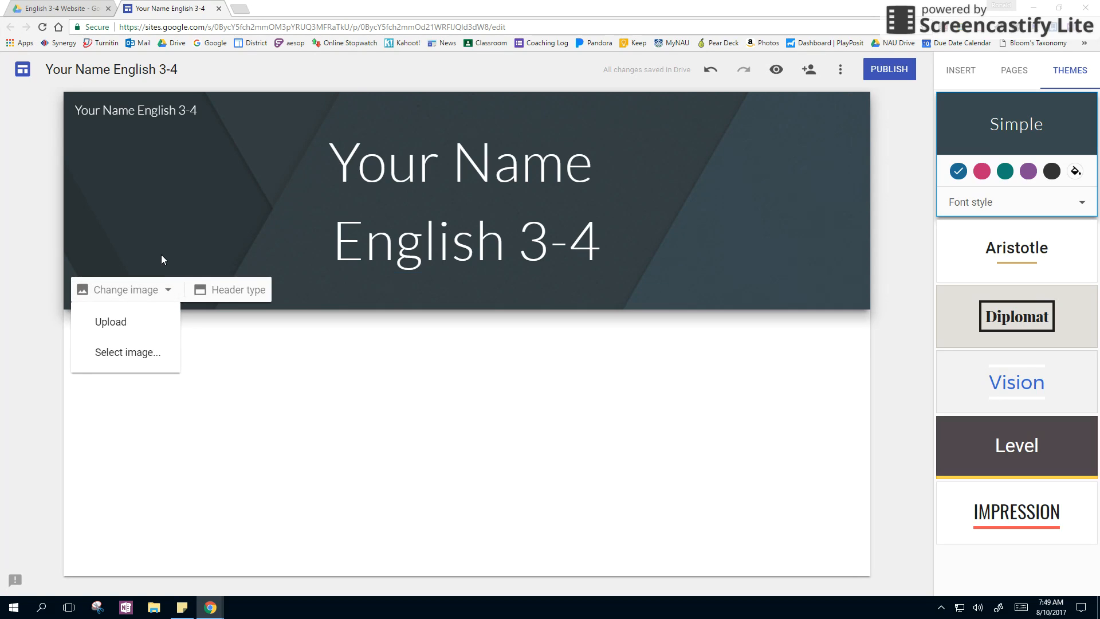
pyautogui.click(127, 352)
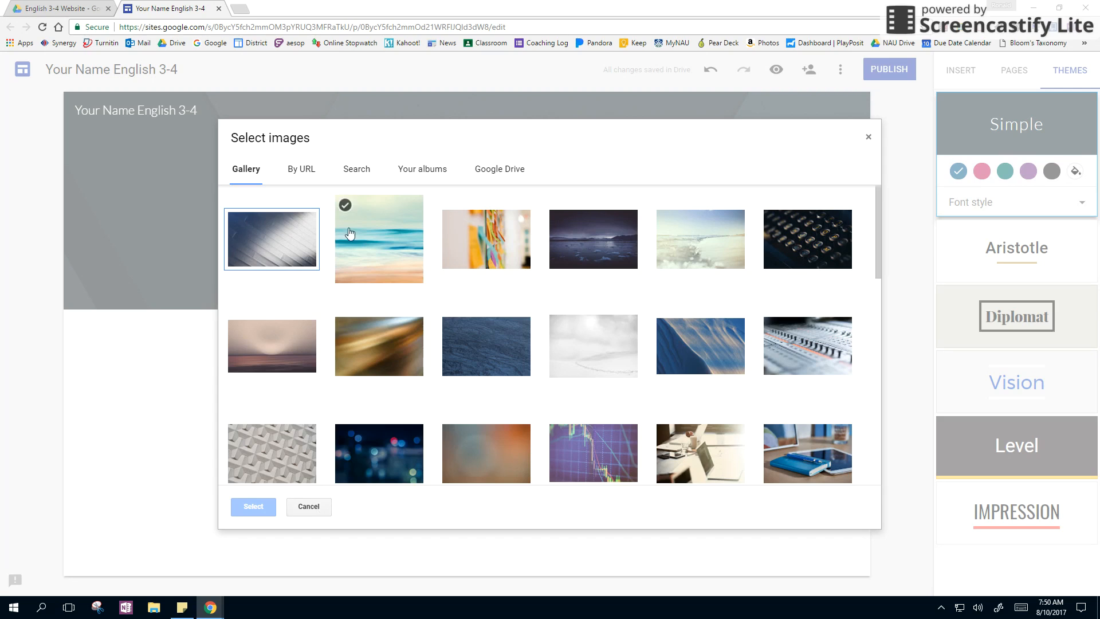
pyautogui.click(310, 506)
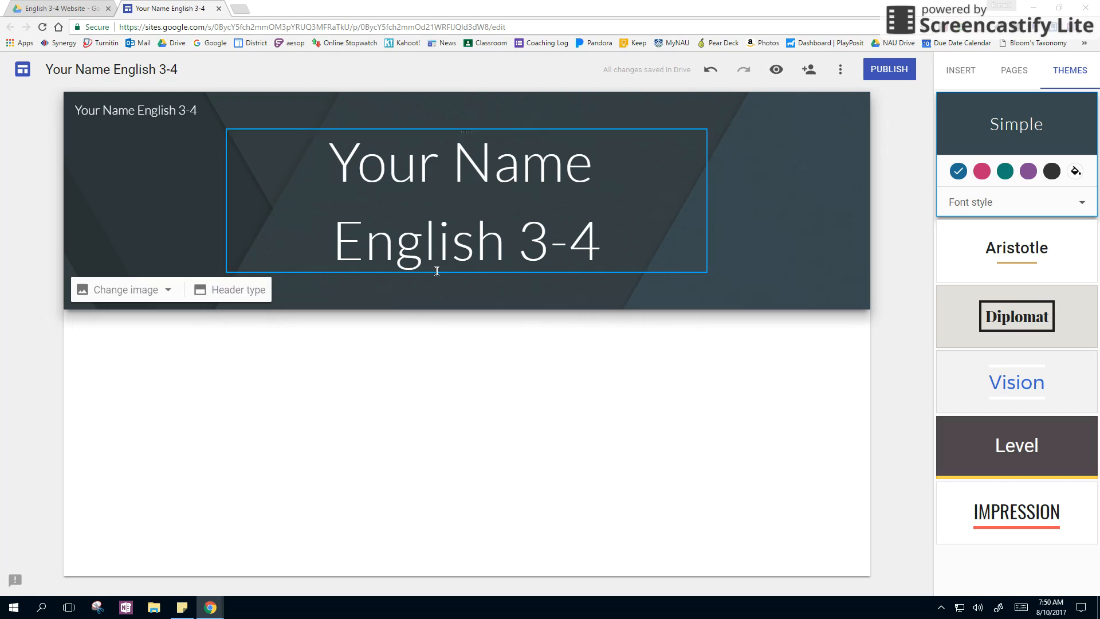
# Try the Large banner and Title only header types and return to the Banner type.
pyautogui.click(211, 295)
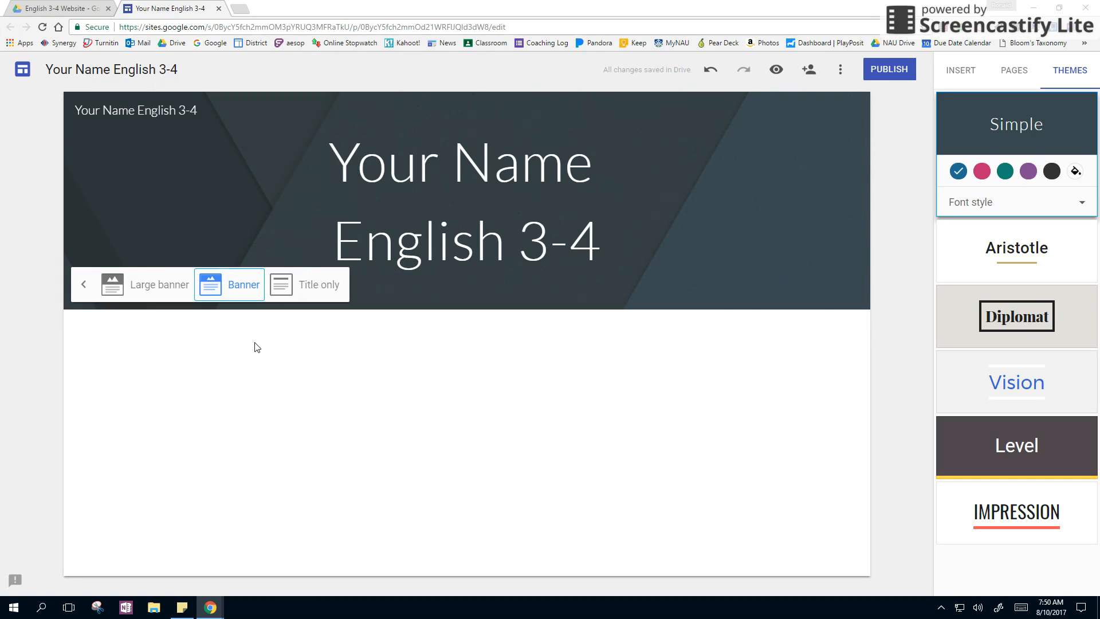
pyautogui.click(163, 287)
pyautogui.click(236, 398)
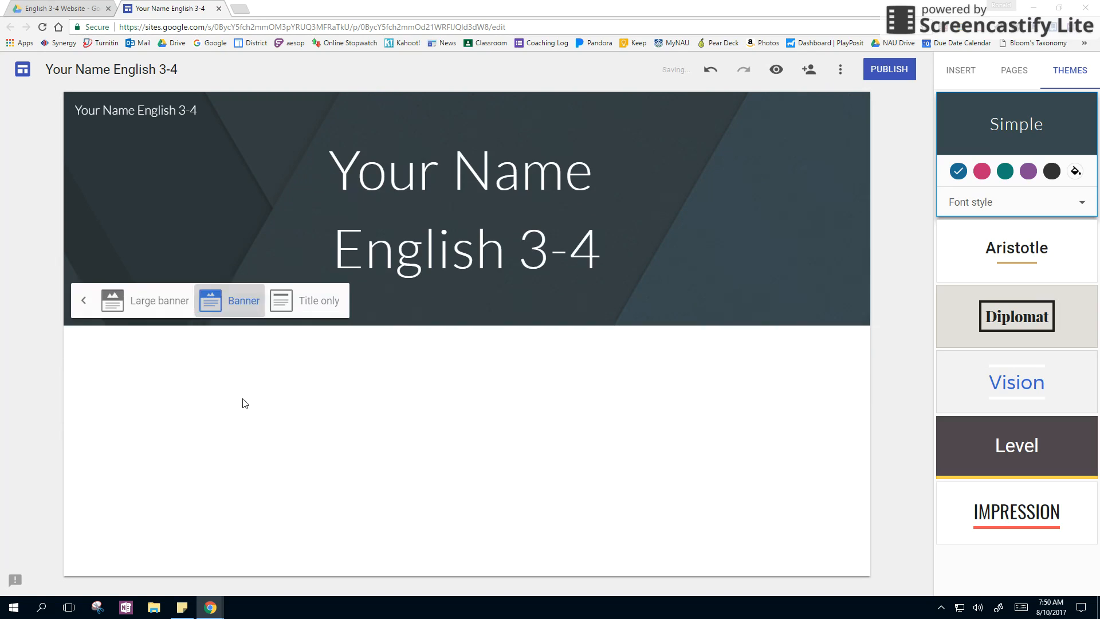
pyautogui.click(283, 285)
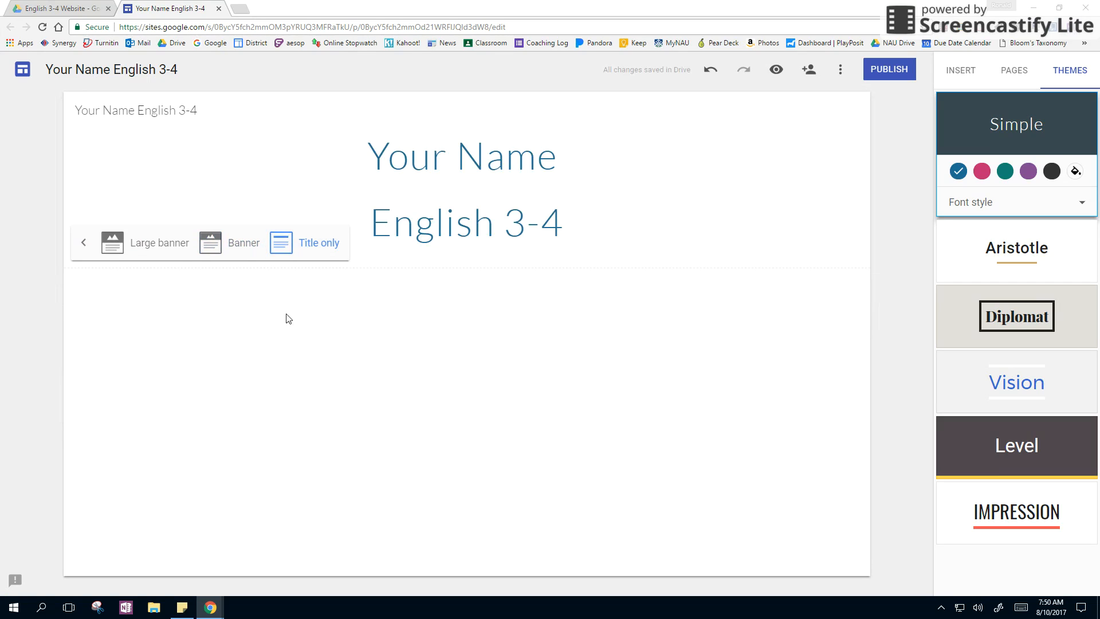
pyautogui.click(237, 246)
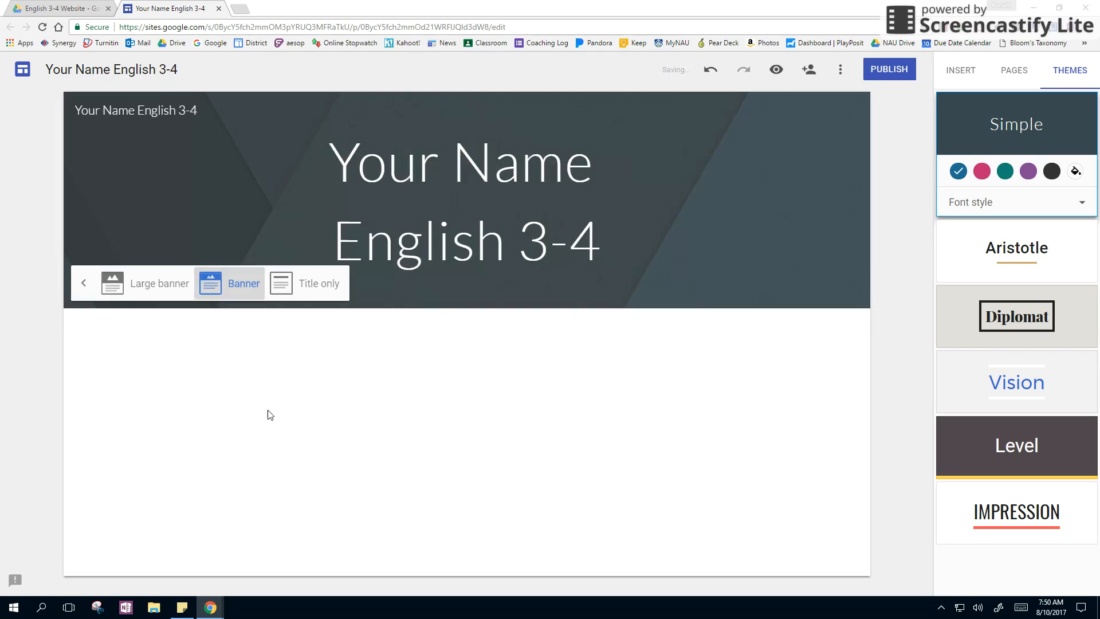
# Examine the options for inserting content, including the insertion wheel on the blank area below the header.
pyautogui.click(473, 376)
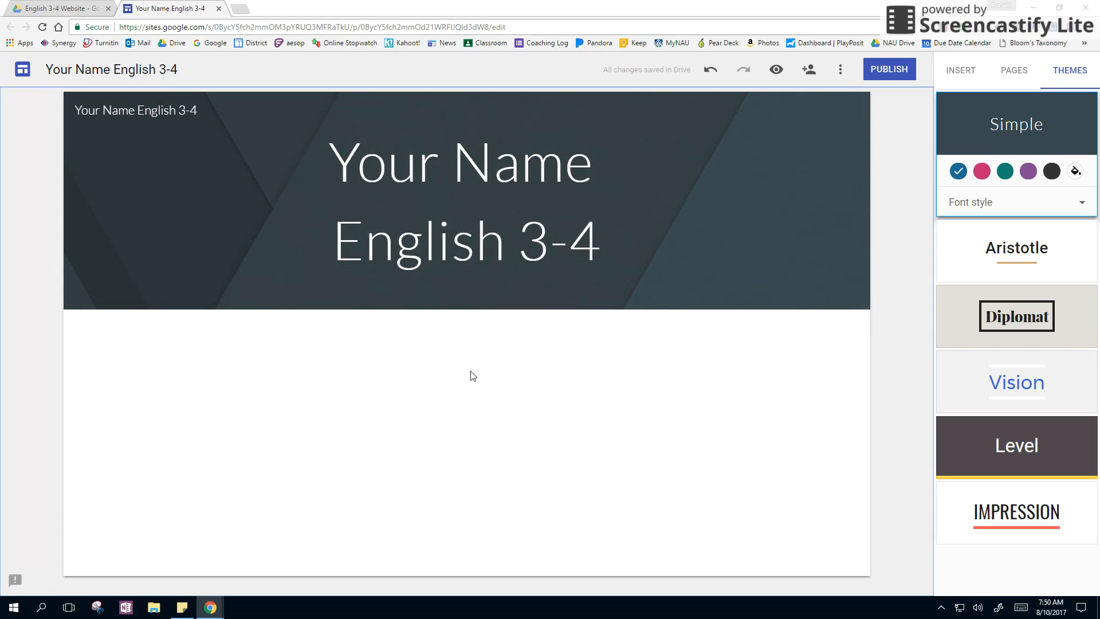
pyautogui.doubleClick(478, 374)
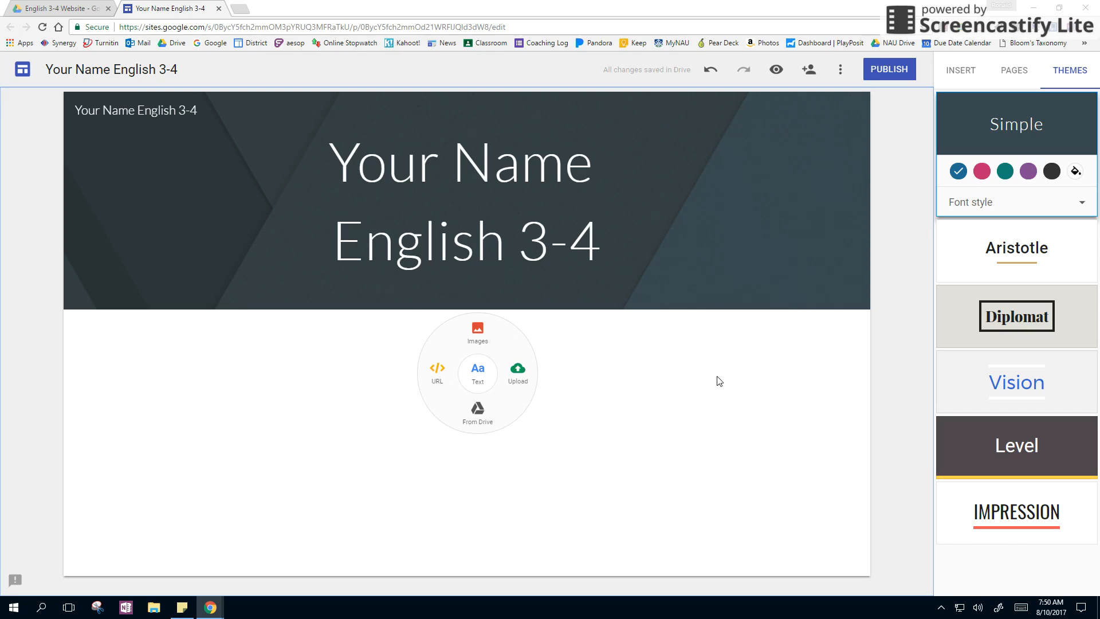
pyautogui.click(981, 75)
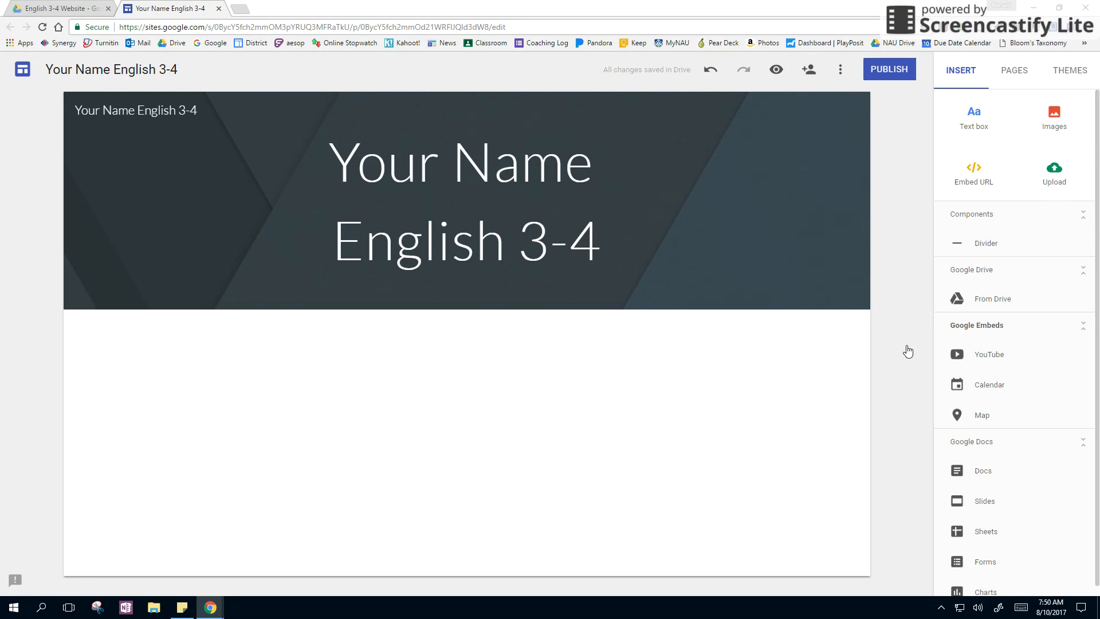
pyautogui.doubleClick(483, 393)
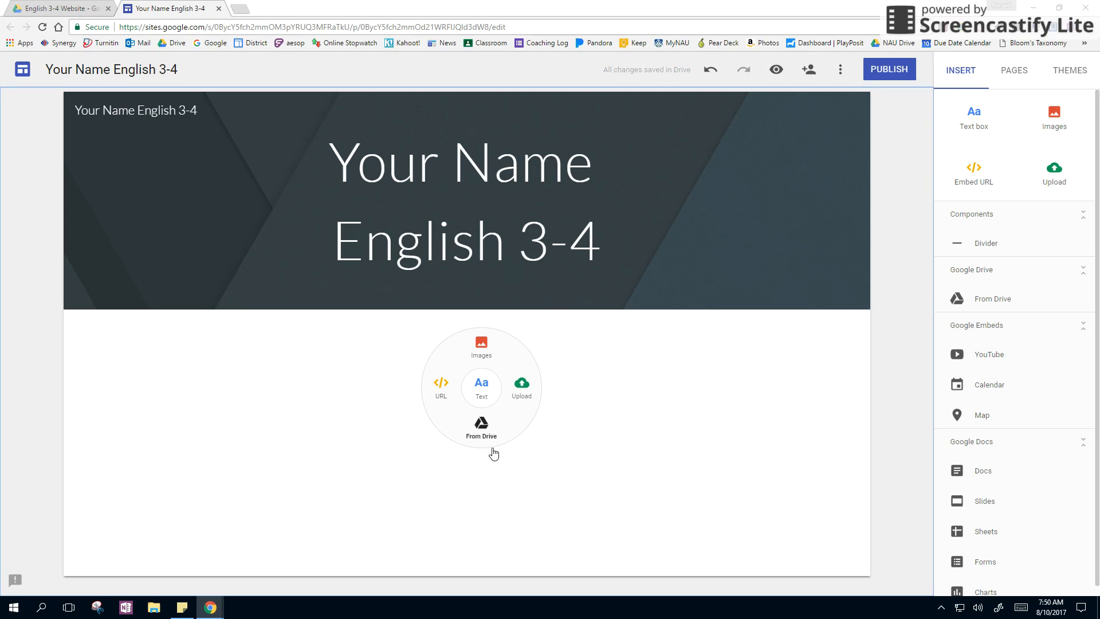
# Insert a text box below the home page header with centered alignment and the Title text style.
pyautogui.click(483, 394)
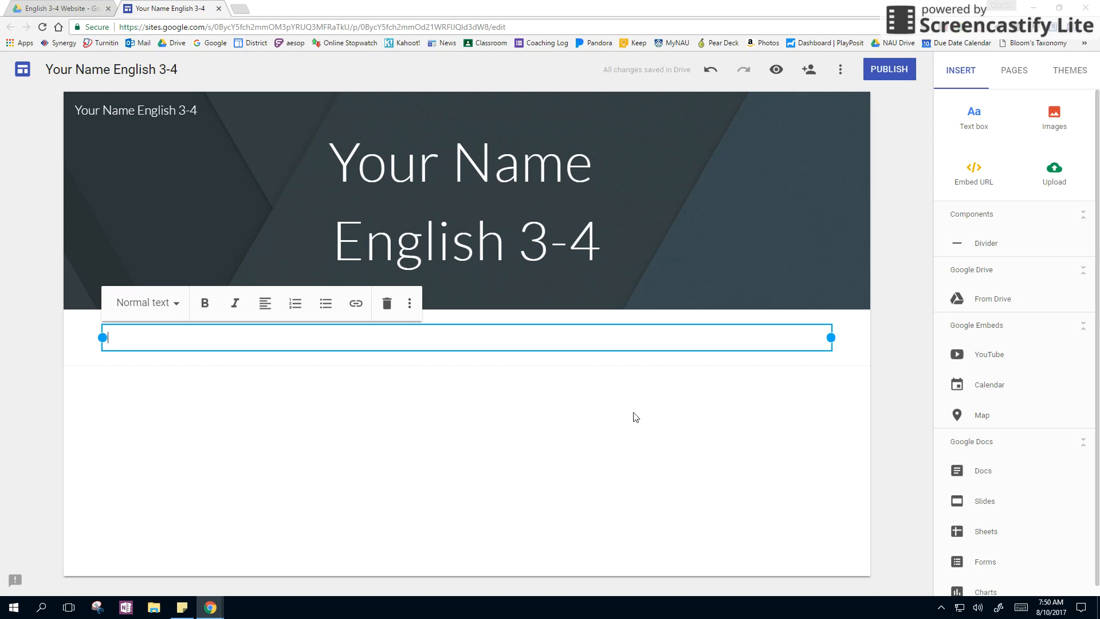
pyautogui.click(266, 307)
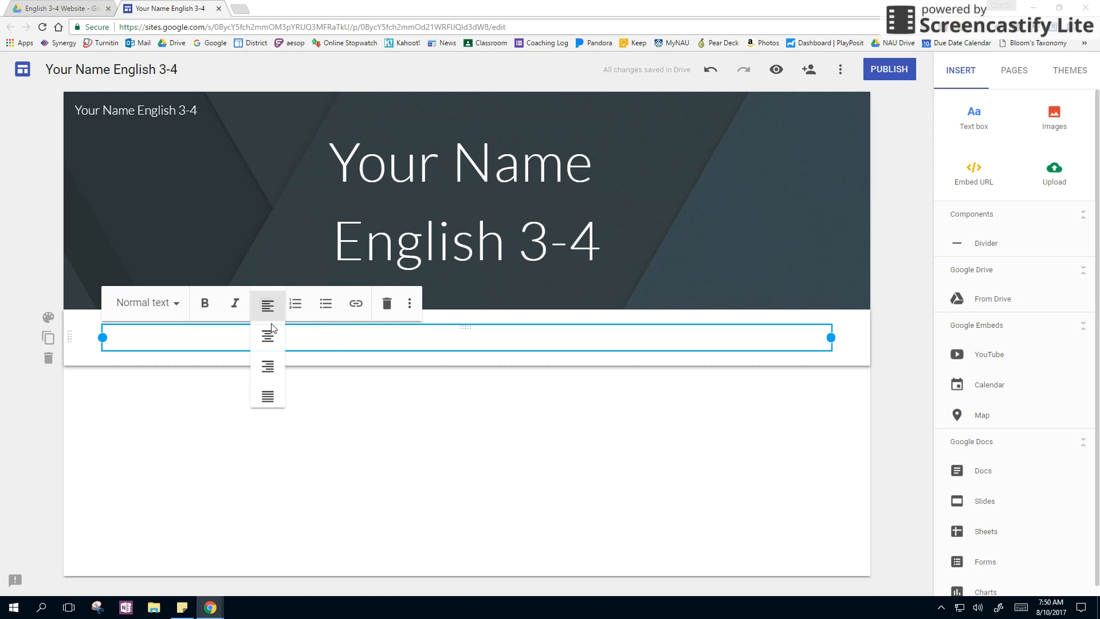
pyautogui.click(278, 343)
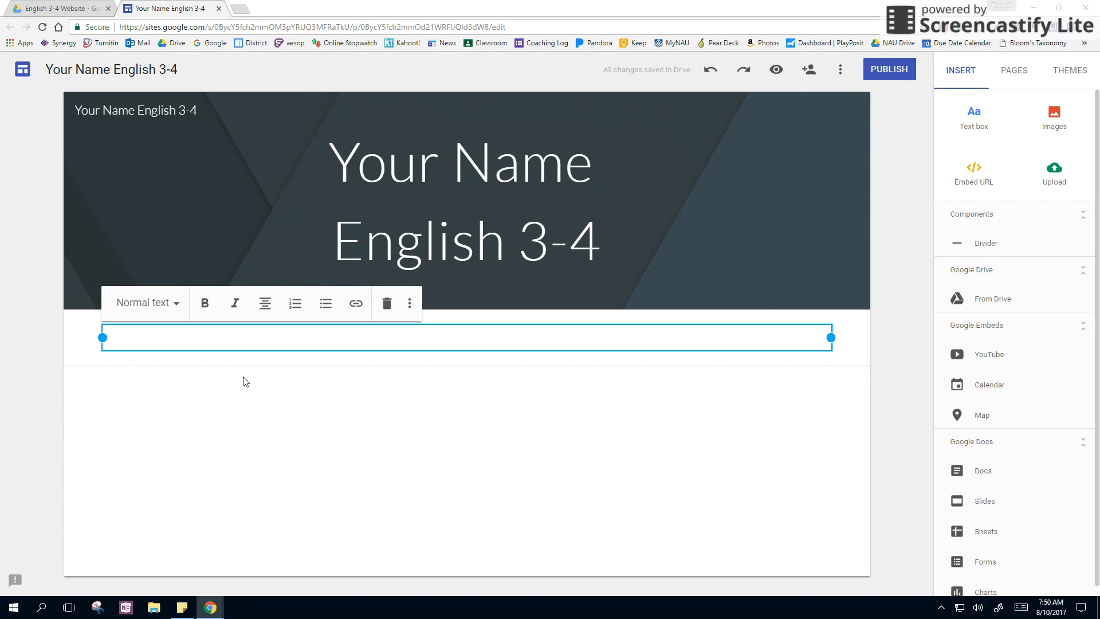
pyautogui.click(172, 303)
pyautogui.click(152, 344)
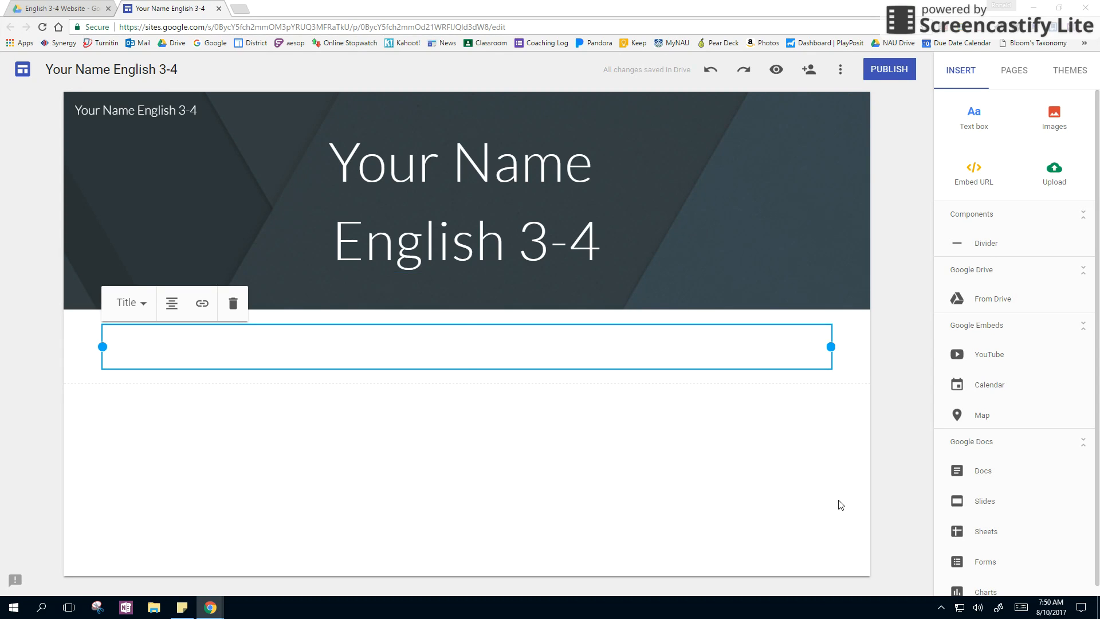
# Enter the teacher's name on the first line of the text box and "Period 6" on the line below.
pyautogui.write('Per')
pyautogui.write('iod')
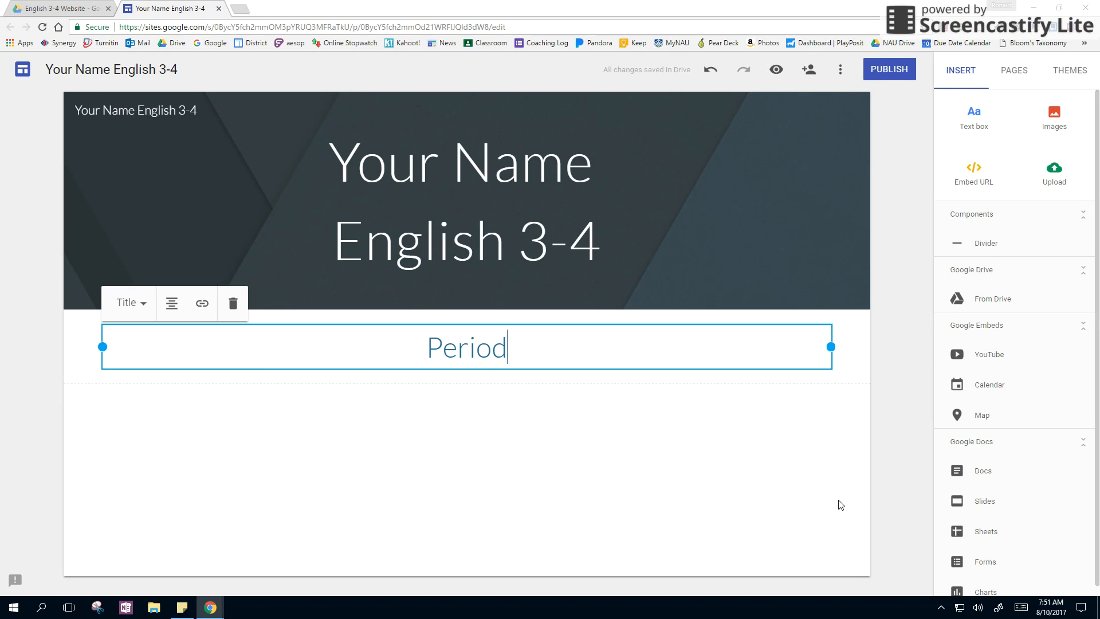
pyautogui.click(434, 347)
pyautogui.press('Return')
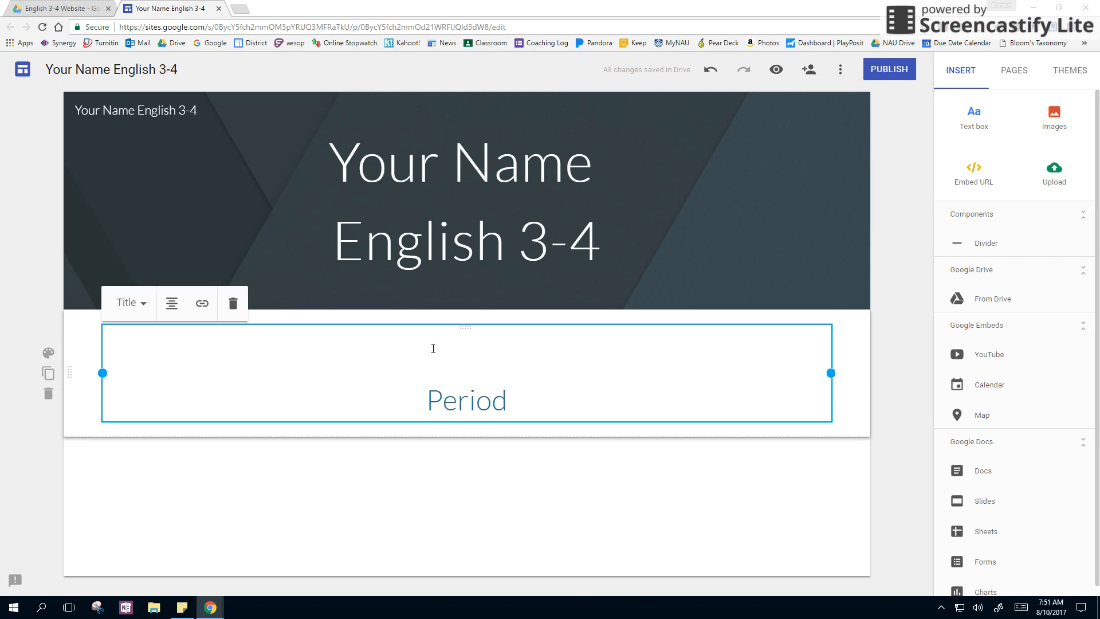
pyautogui.write('Ms. Puma')
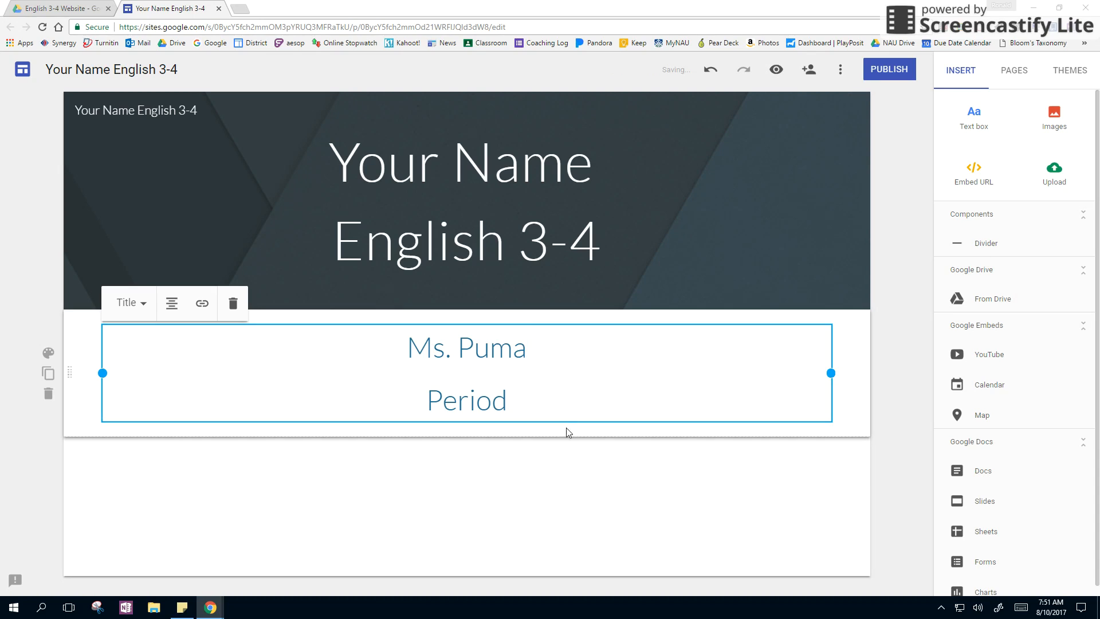
pyautogui.click(535, 408)
pyautogui.write('6')
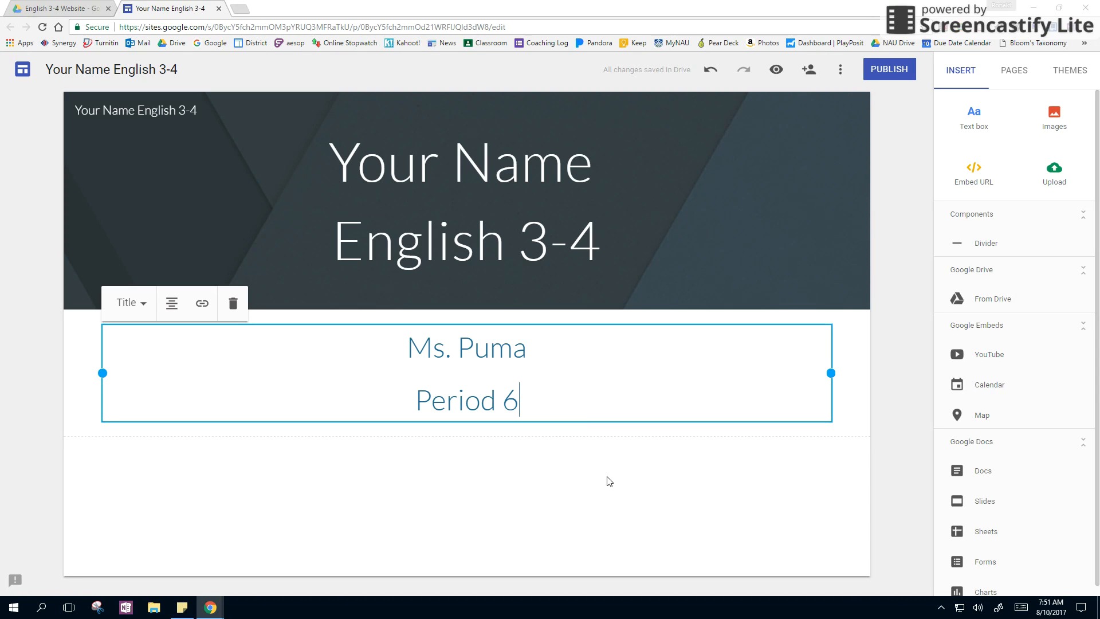
pyautogui.click(612, 482)
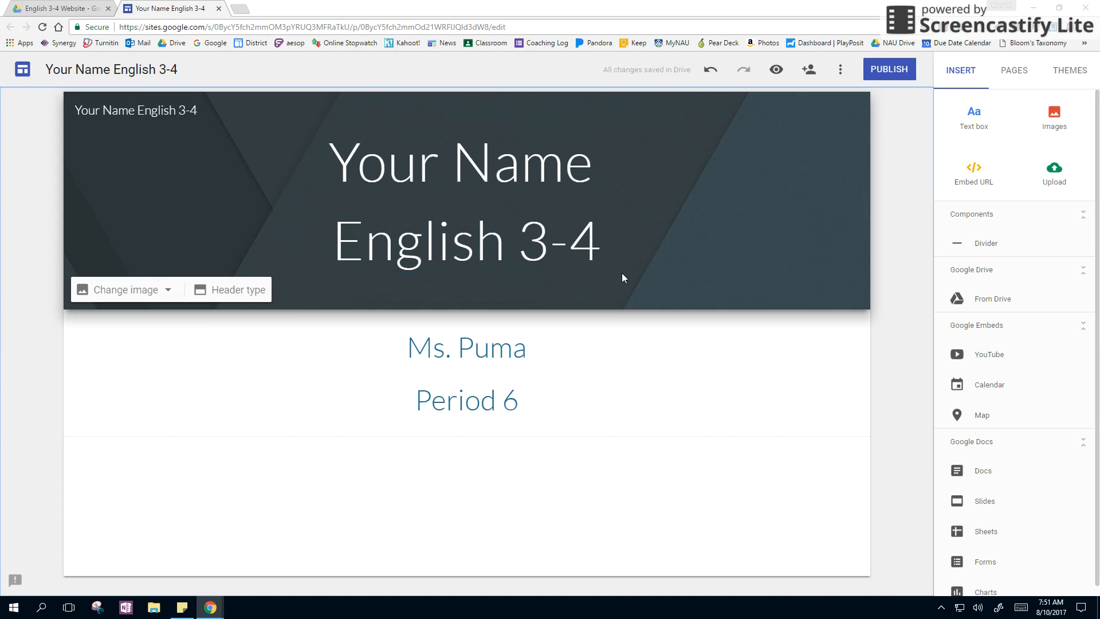
# Add a new page named "Weekly Reading Log" to the site.
pyautogui.click(1014, 85)
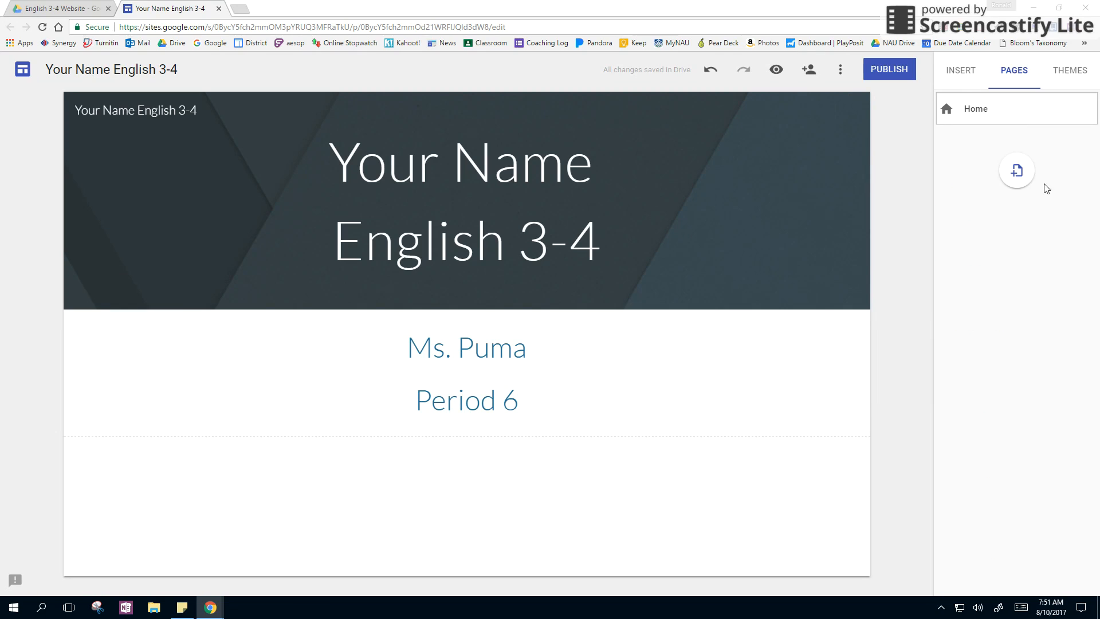
pyautogui.click(1017, 170)
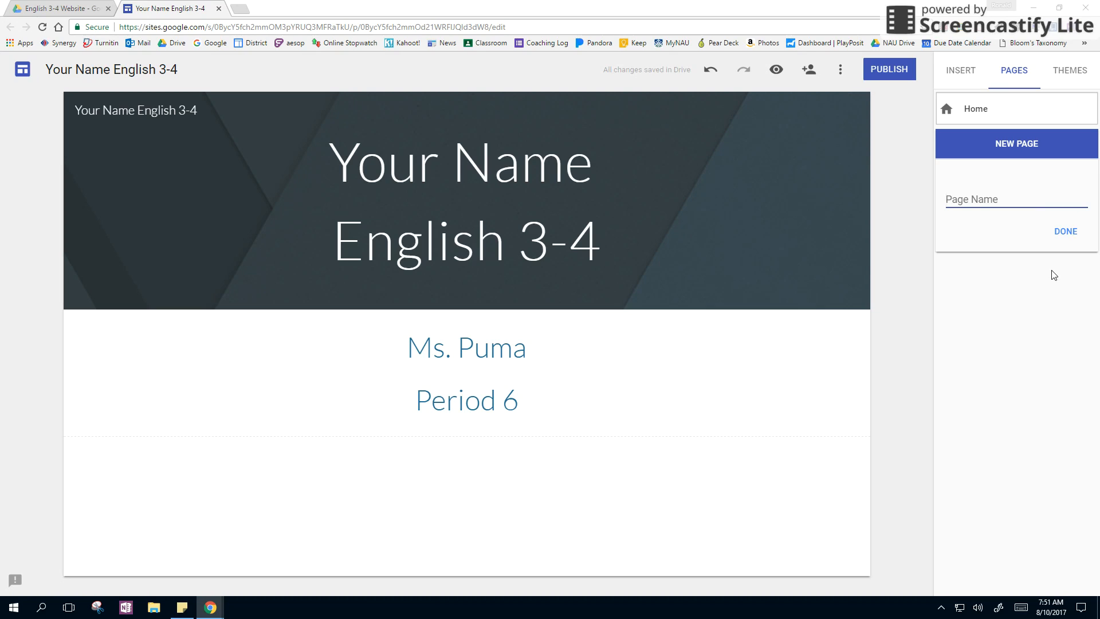
pyautogui.write('Weekly Reading Log')
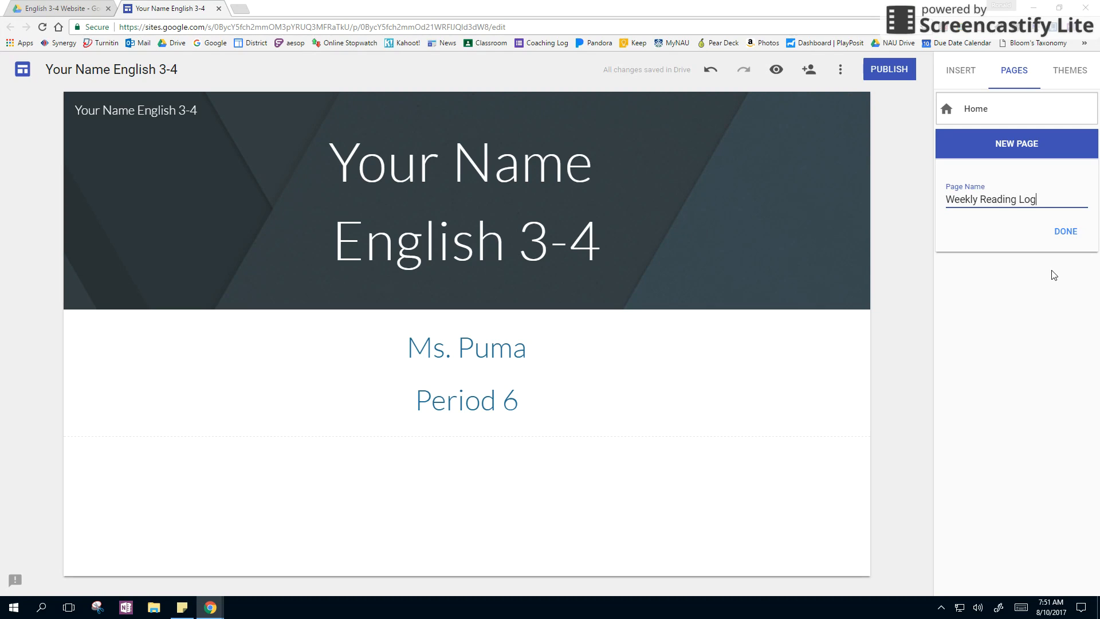
pyautogui.click(1064, 239)
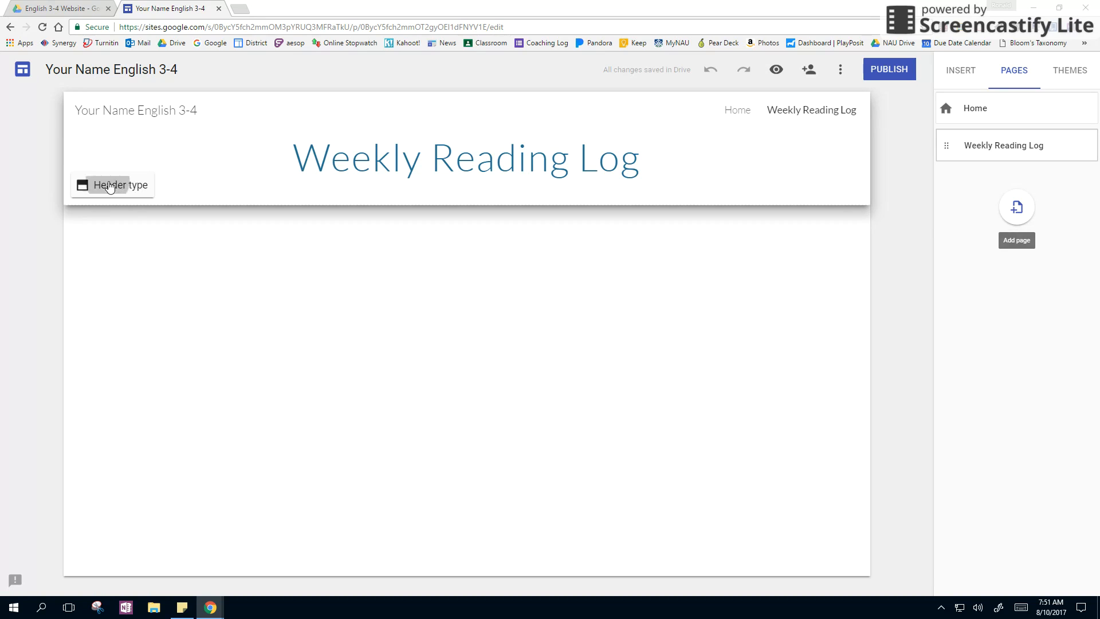
# Set the header type of the Weekly Reading Log page to Banner.
pyautogui.click(146, 185)
pyautogui.click(217, 182)
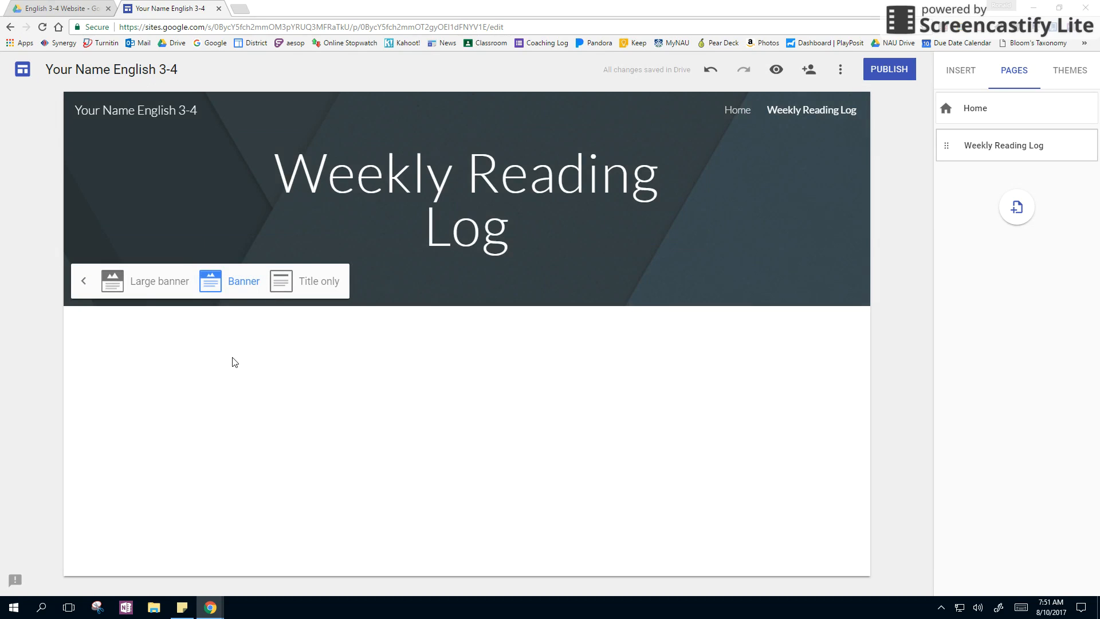
pyautogui.click(395, 371)
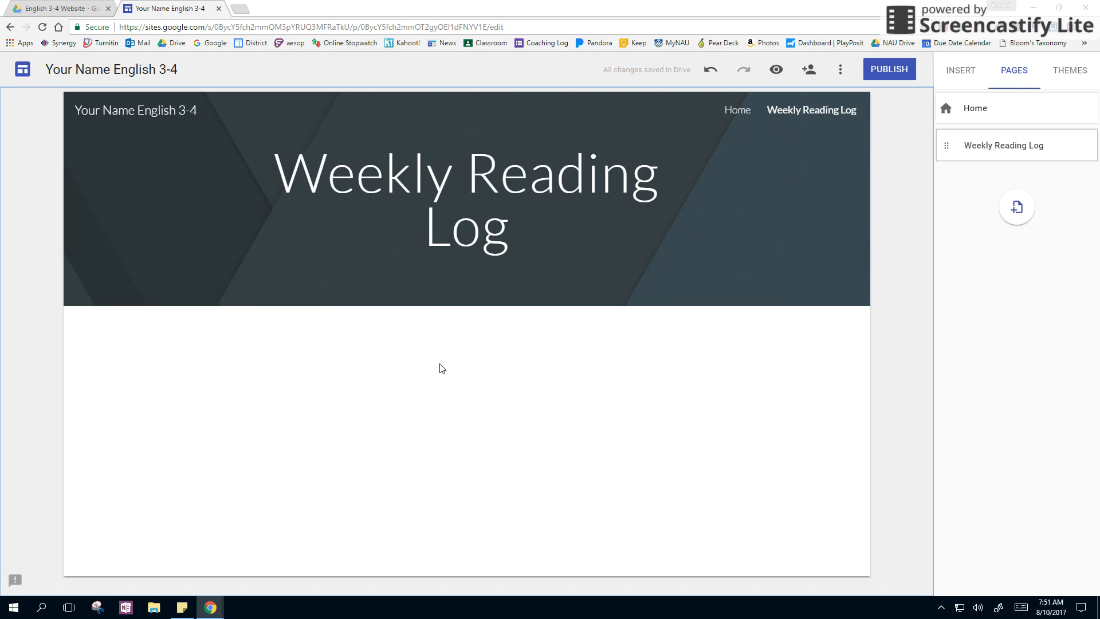
# Insert a text box below the Weekly Reading Log header with the centered, Title-style text "Book Title".
pyautogui.doubleClick(405, 366)
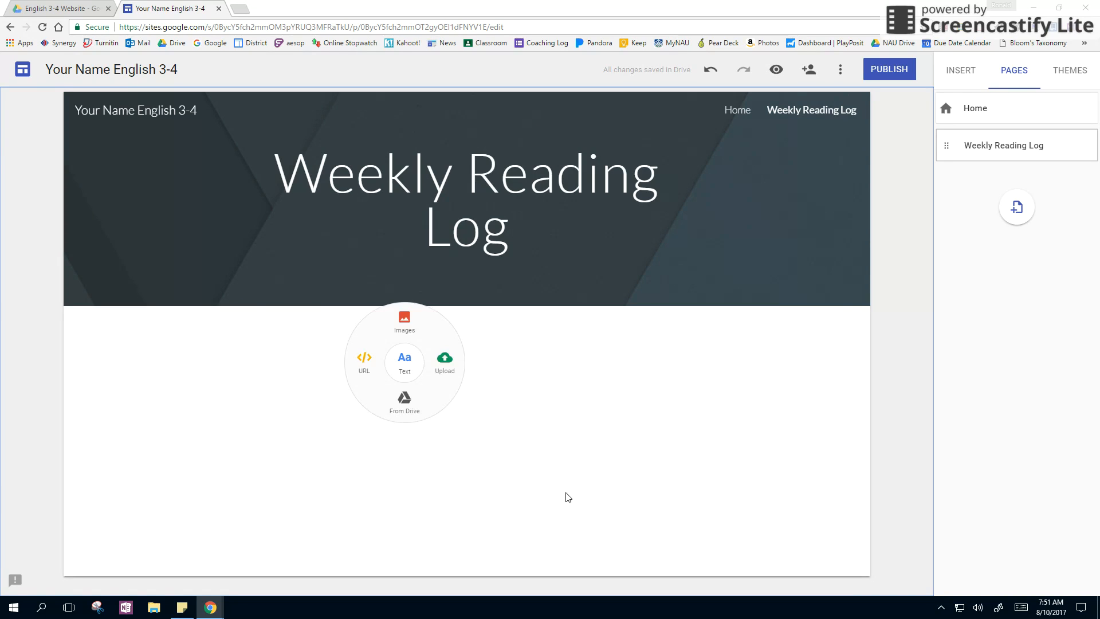
pyautogui.click(401, 362)
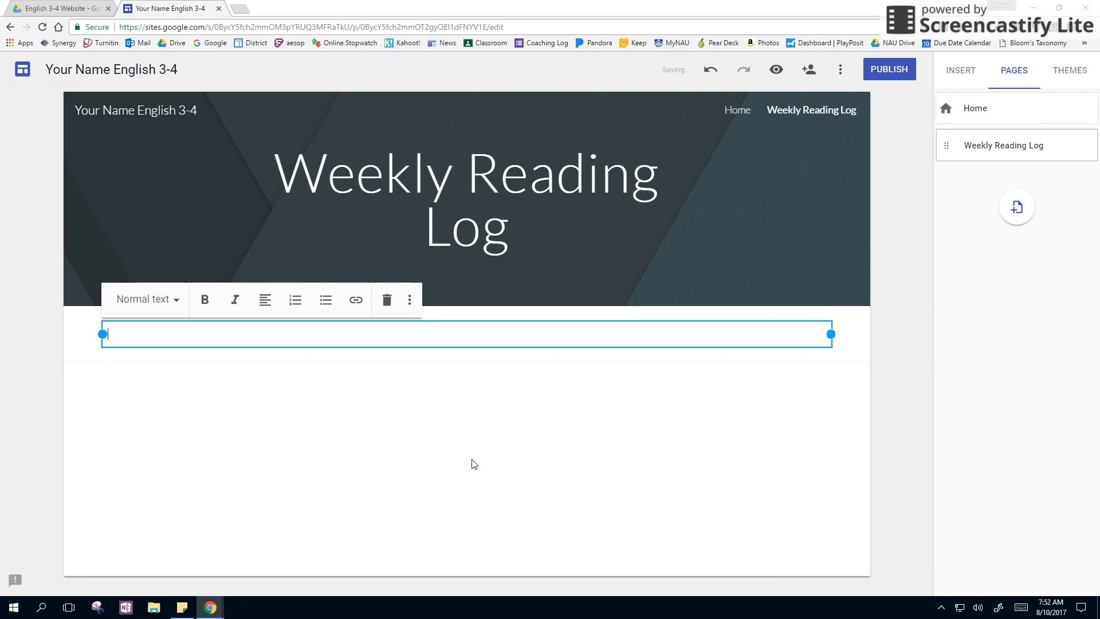
pyautogui.click(150, 300)
pyautogui.click(150, 347)
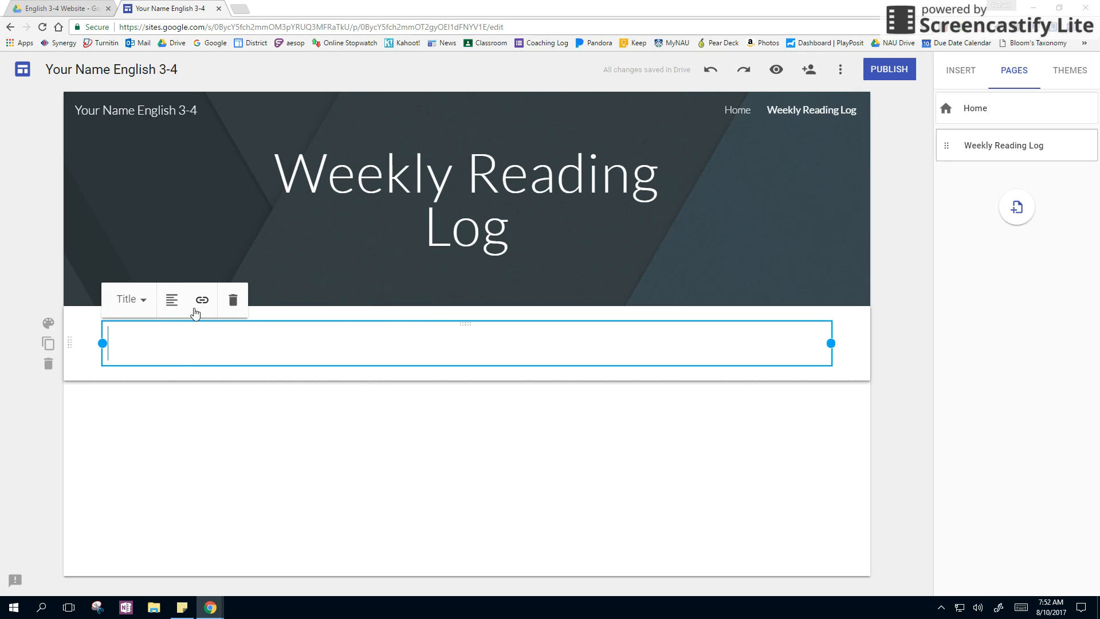
pyautogui.click(174, 302)
pyautogui.click(179, 335)
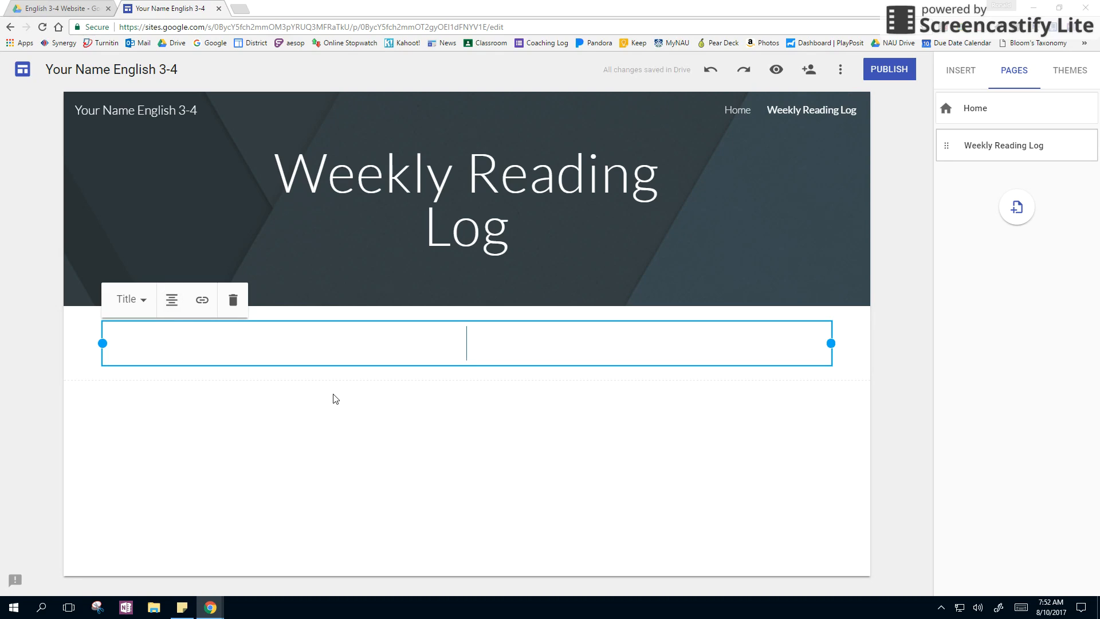
pyautogui.write('Book Title')
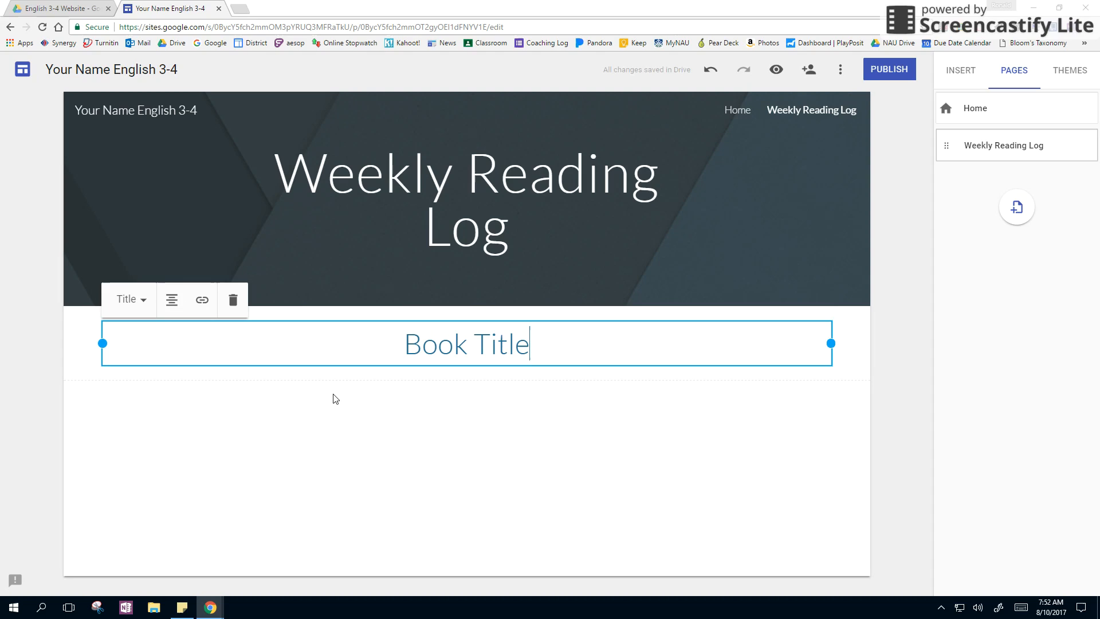
# Add a Title-style line "Author" below "Book Title" and narrow the text box to the left half of the page.
pyautogui.press('Return')
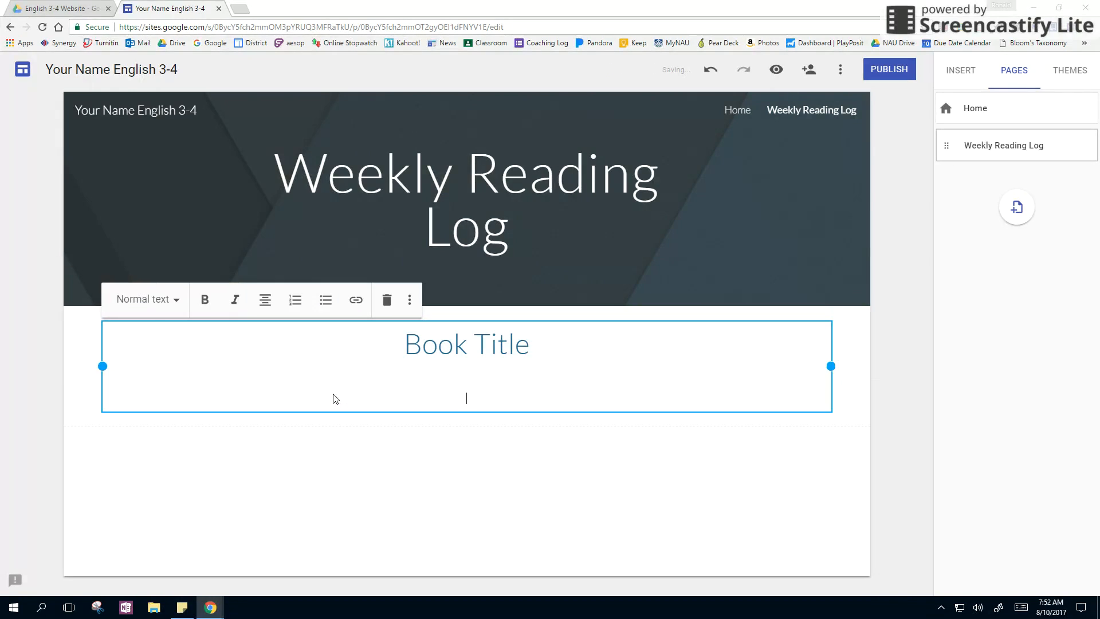
pyautogui.click(163, 300)
pyautogui.click(153, 339)
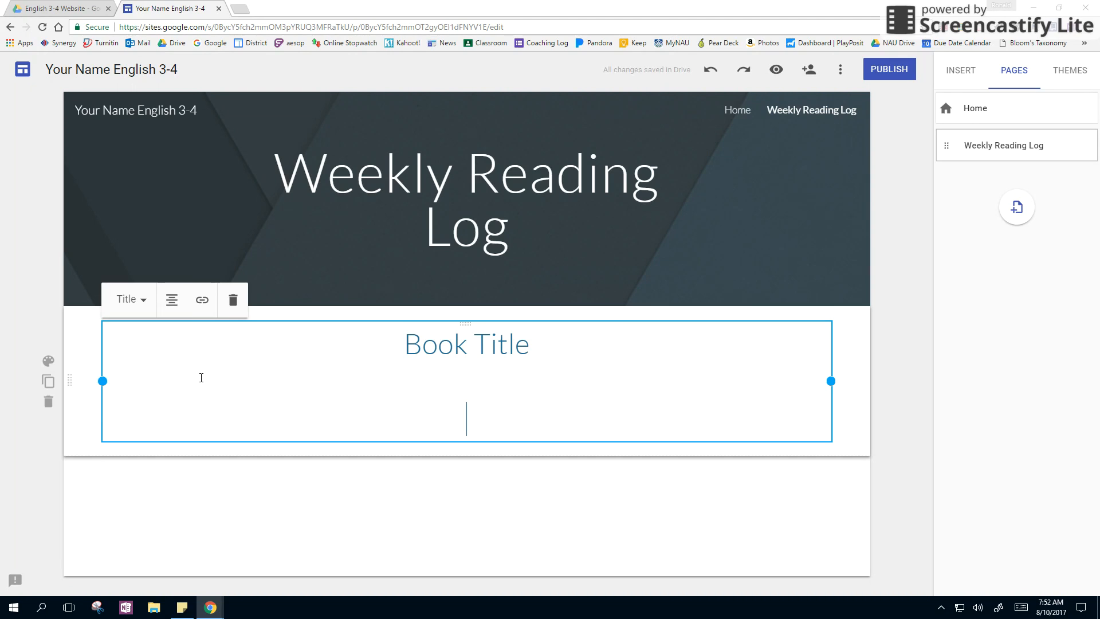
pyautogui.write('Author')
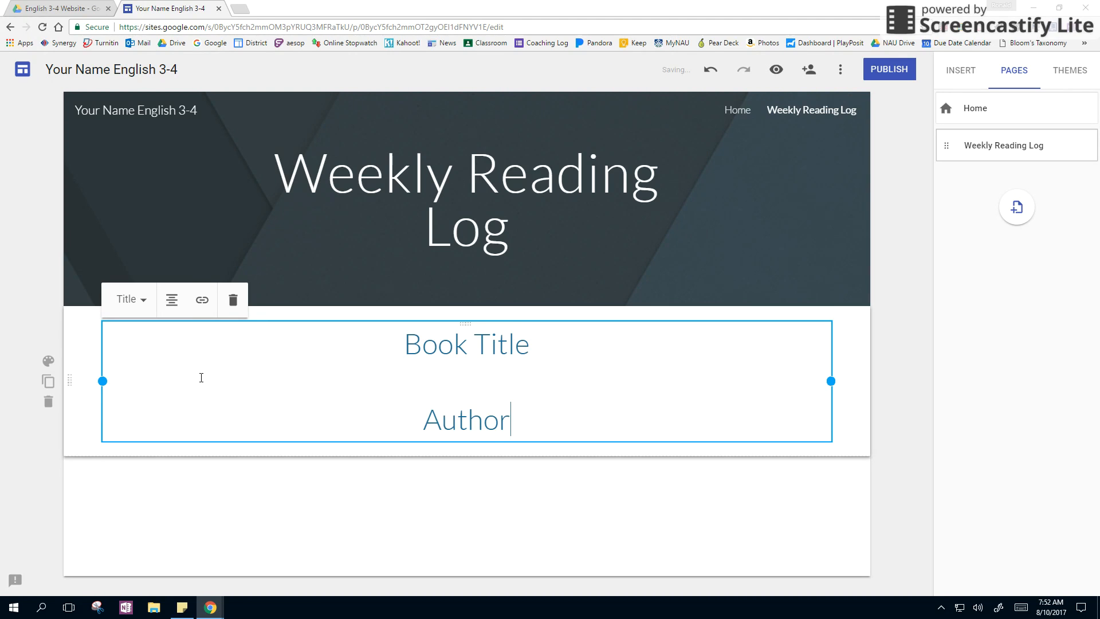
pyautogui.click(570, 504)
pyautogui.click(790, 372)
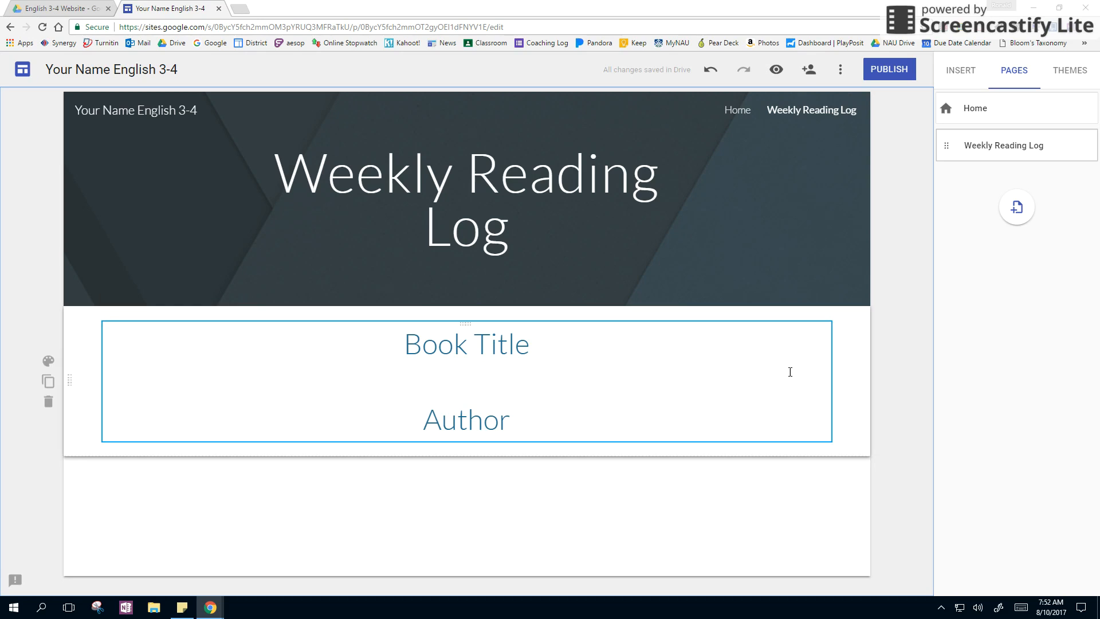
pyautogui.moveTo(830, 379); pyautogui.dragTo(456, 381)
# View the URL and search options for inserting an image beside the text, and close them without choosing one.
pyautogui.click(662, 388)
pyautogui.doubleClick(662, 388)
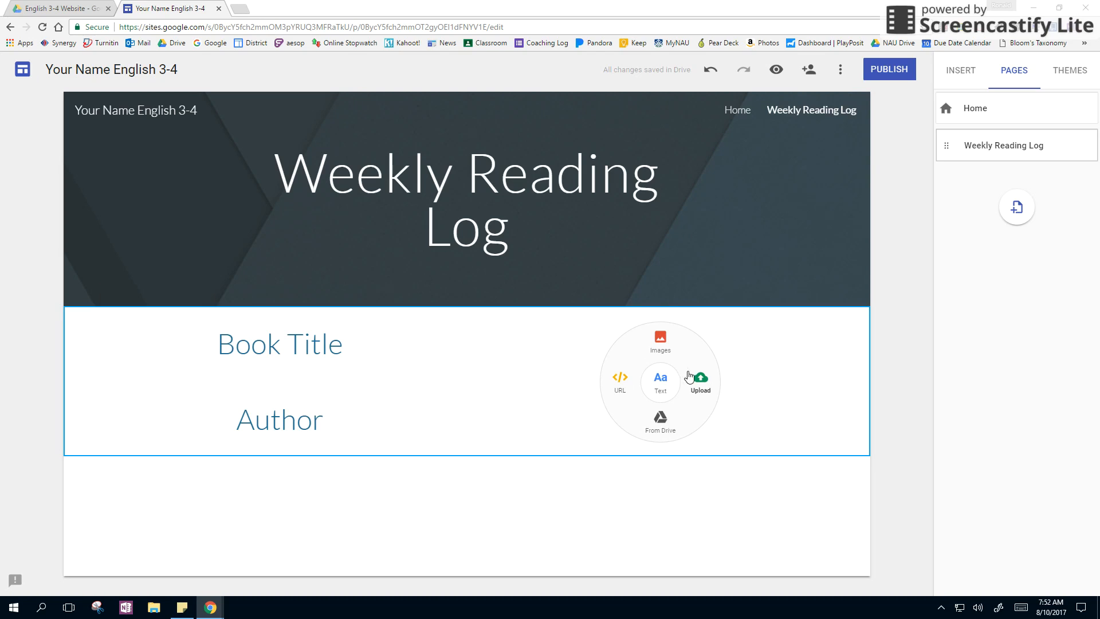
pyautogui.click(658, 346)
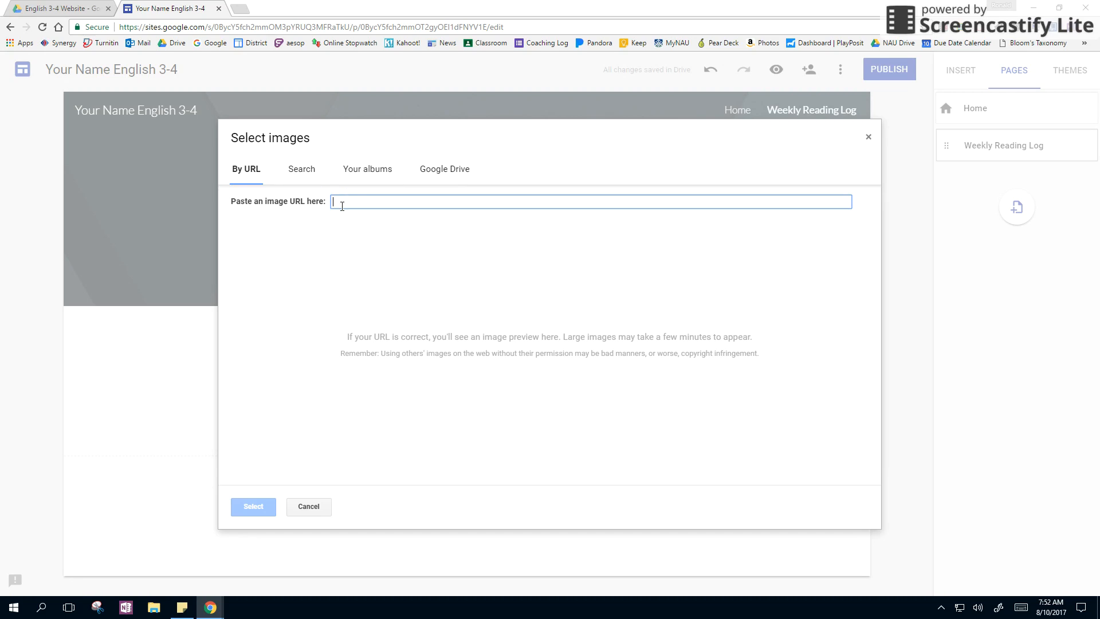
pyautogui.click(298, 170)
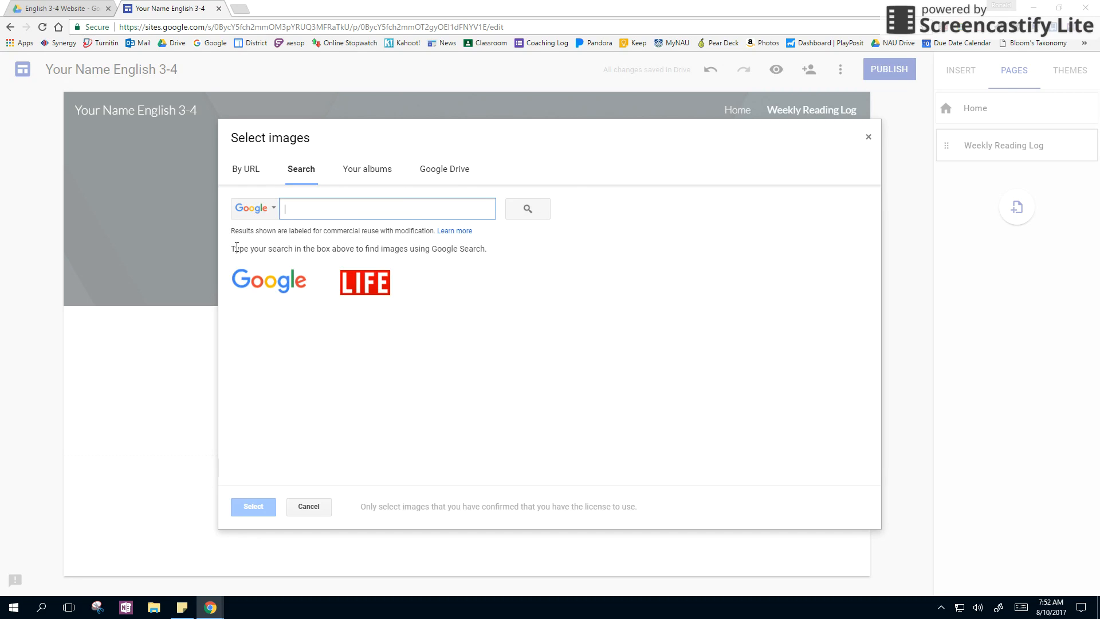
pyautogui.click(868, 137)
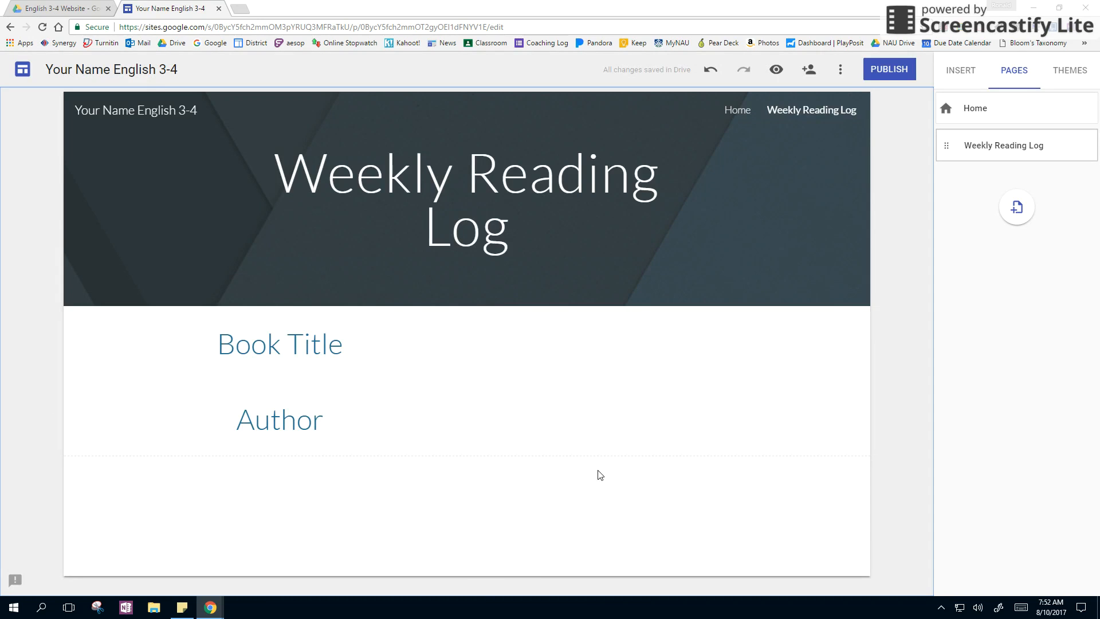
# Create a sub page named "8/18/17" under the Weekly Reading Log page.
pyautogui.moveTo(802, 297)
pyautogui.moveTo(1068, 150)
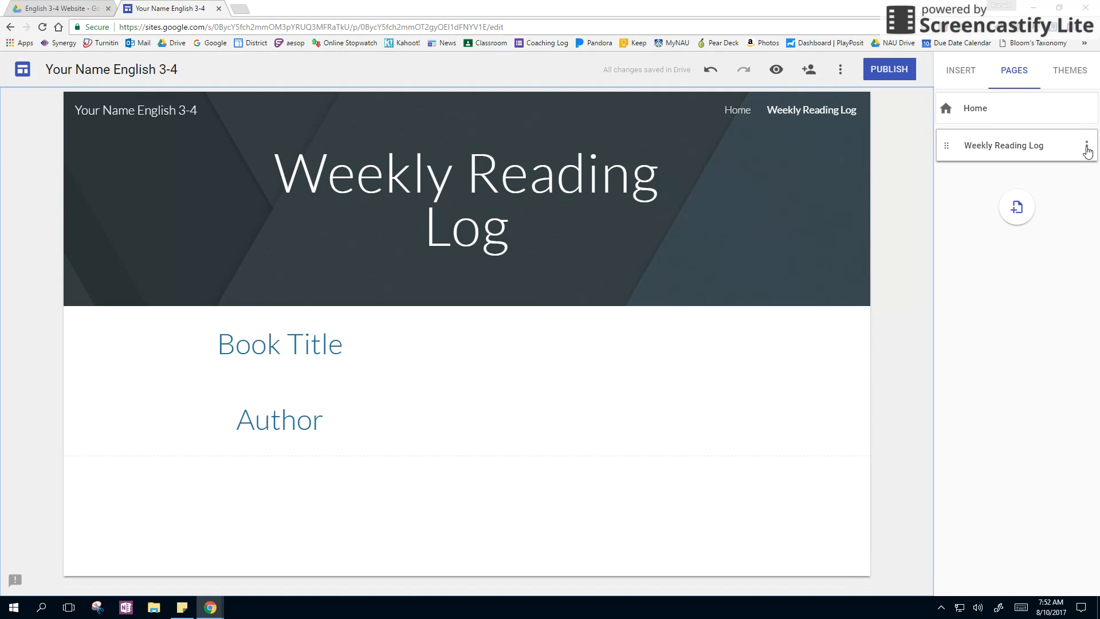
pyautogui.click(1087, 148)
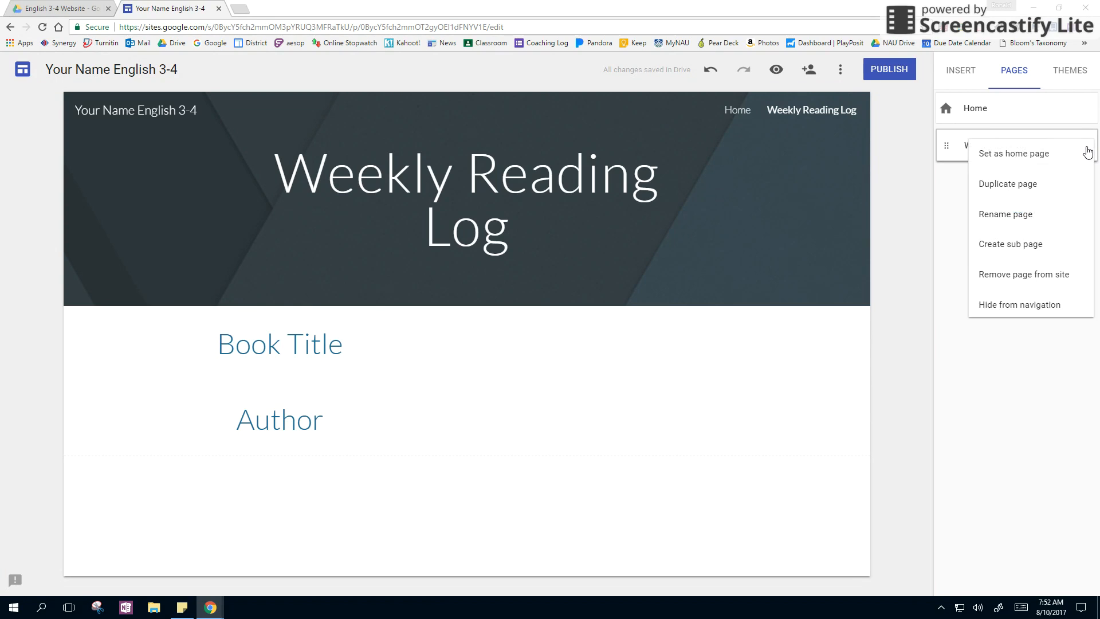
pyautogui.click(1054, 243)
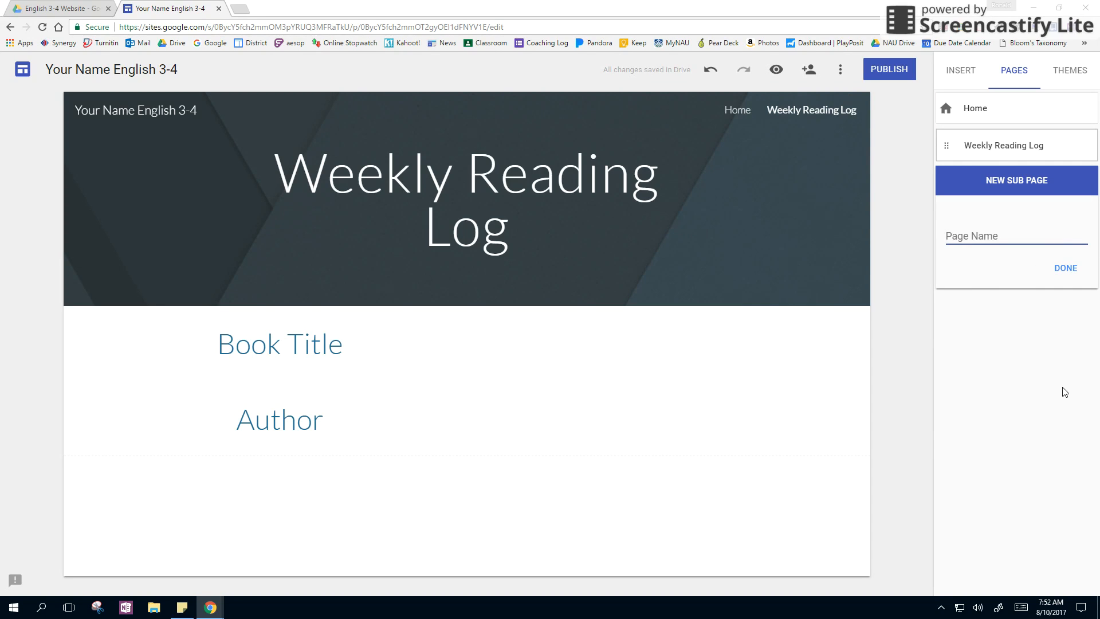
pyautogui.write('8/18/17')
pyautogui.click(1071, 271)
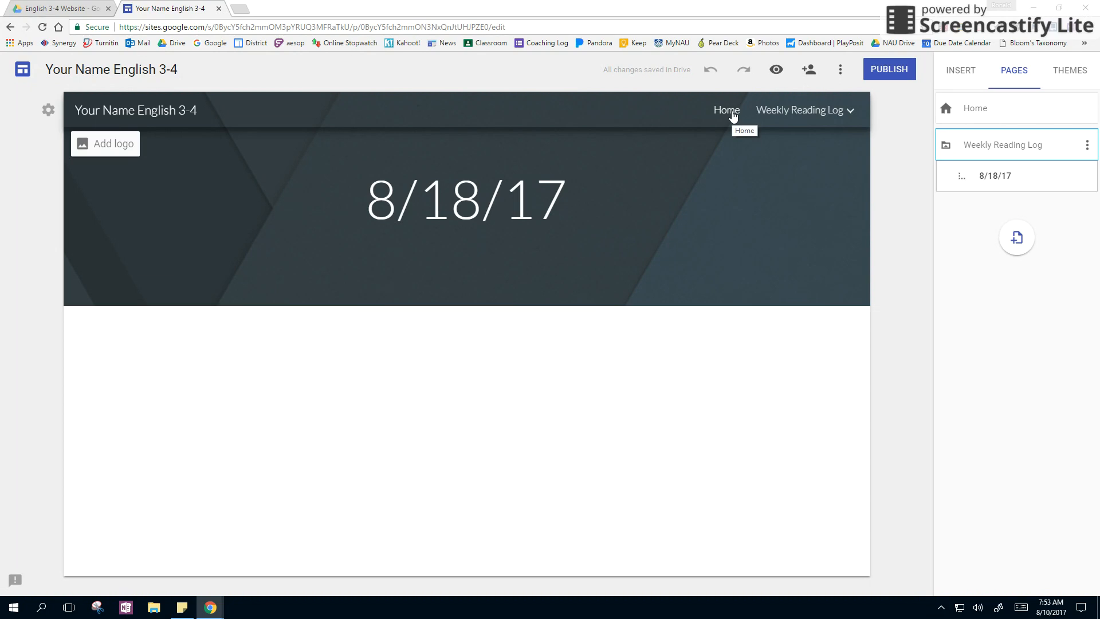
# Check the site navigation's Weekly Reading Log submenu and insert a text box below the 8/18/17 page header.
pyautogui.moveTo(805, 117)
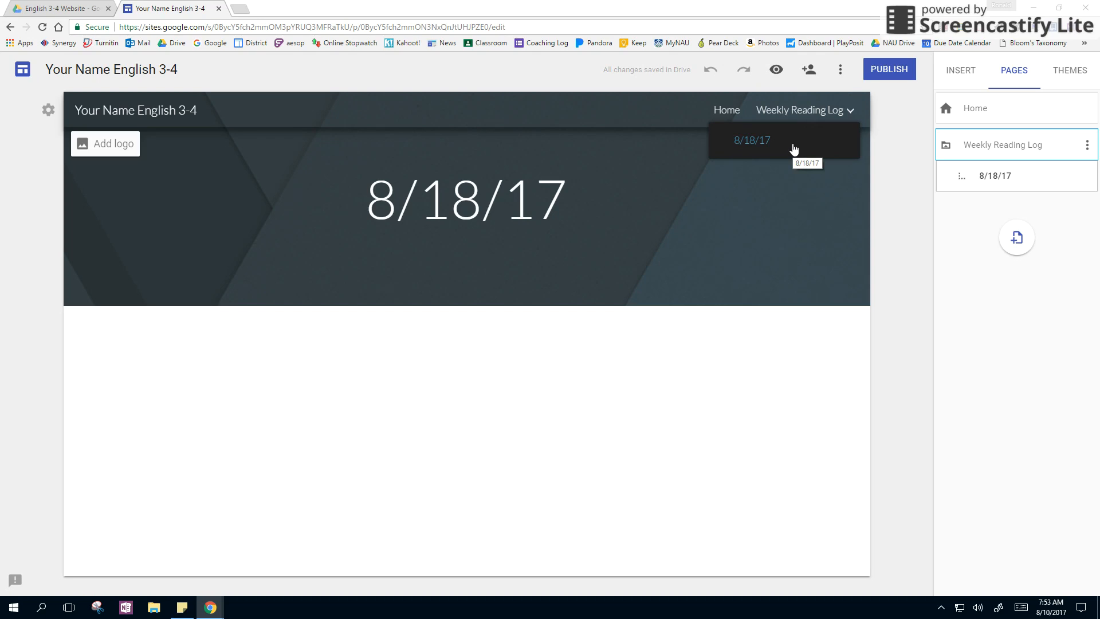
pyautogui.doubleClick(483, 365)
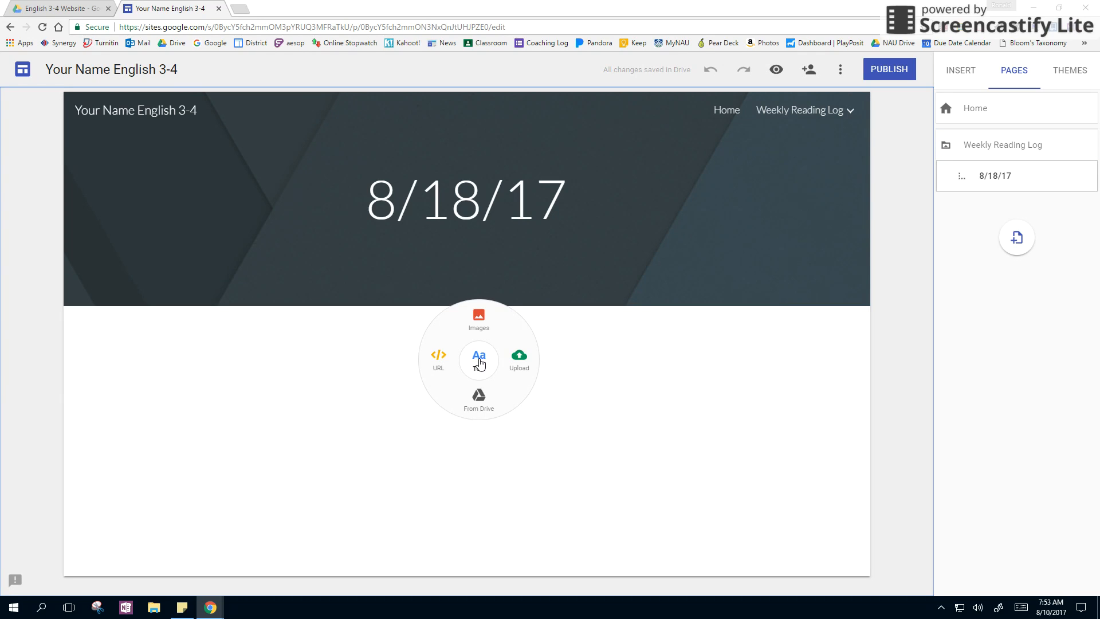
pyautogui.click(479, 360)
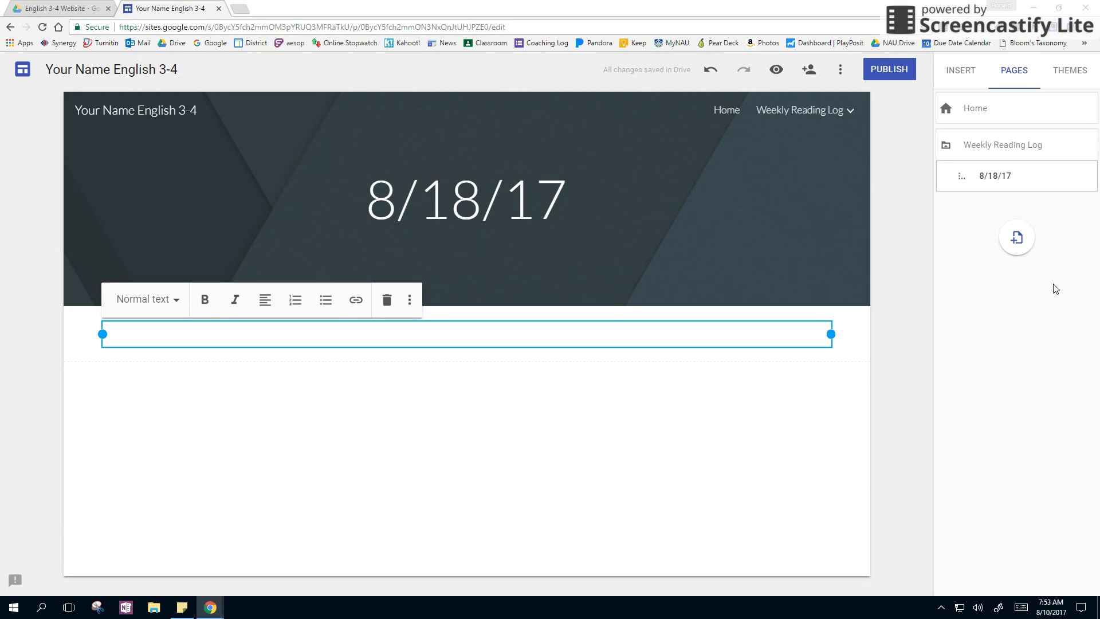
# View the new page form, close it without adding a page, and return to the Home page.
pyautogui.click(1016, 243)
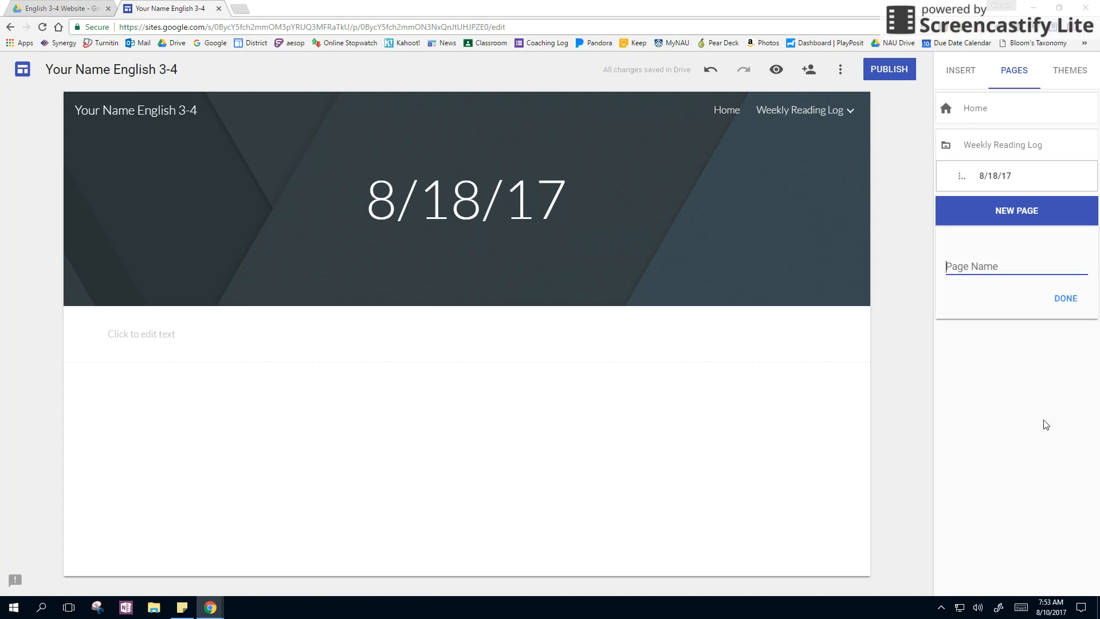
pyautogui.click(1032, 375)
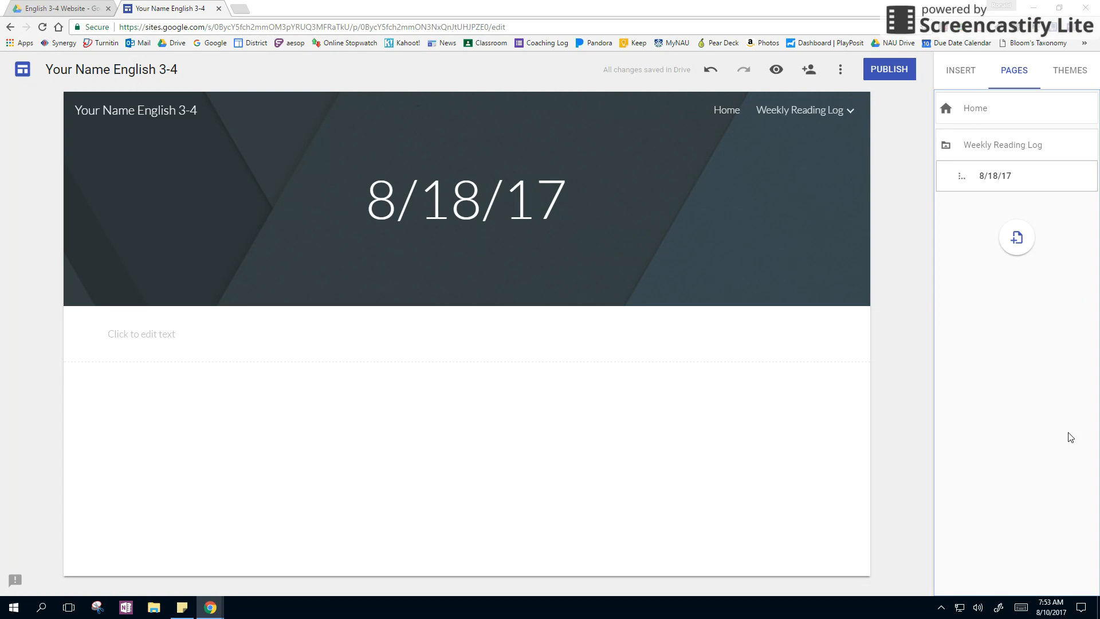
pyautogui.click(978, 118)
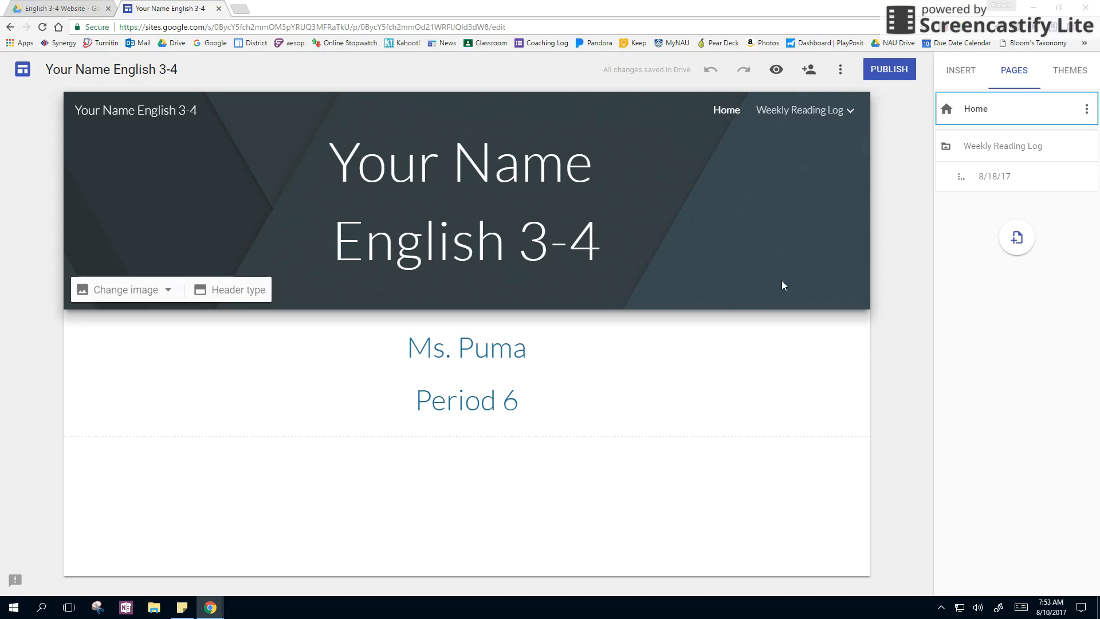
# Publish the site at the location "your-name-english-3-4" for anyone at guhsdaz.org.
pyautogui.click(899, 73)
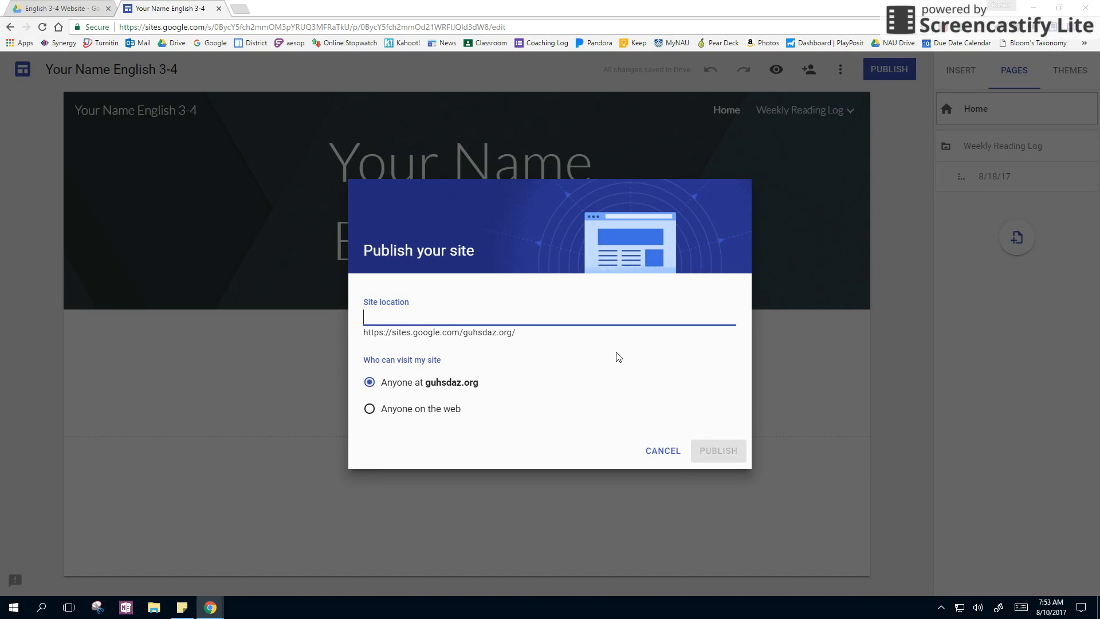
pyautogui.write('your-name')
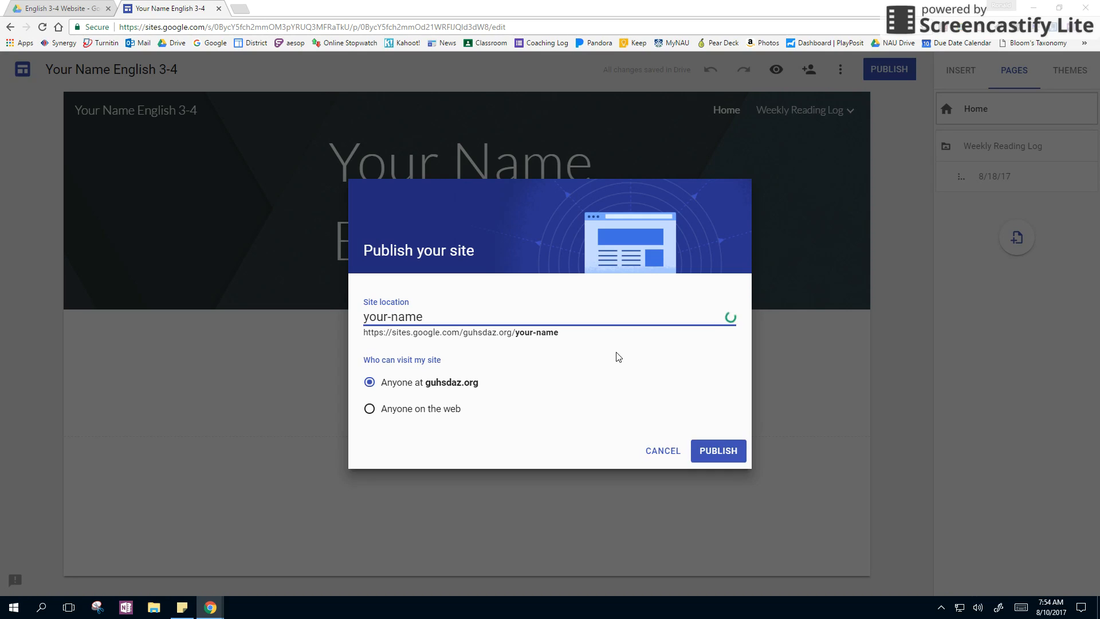
pyautogui.write('-e')
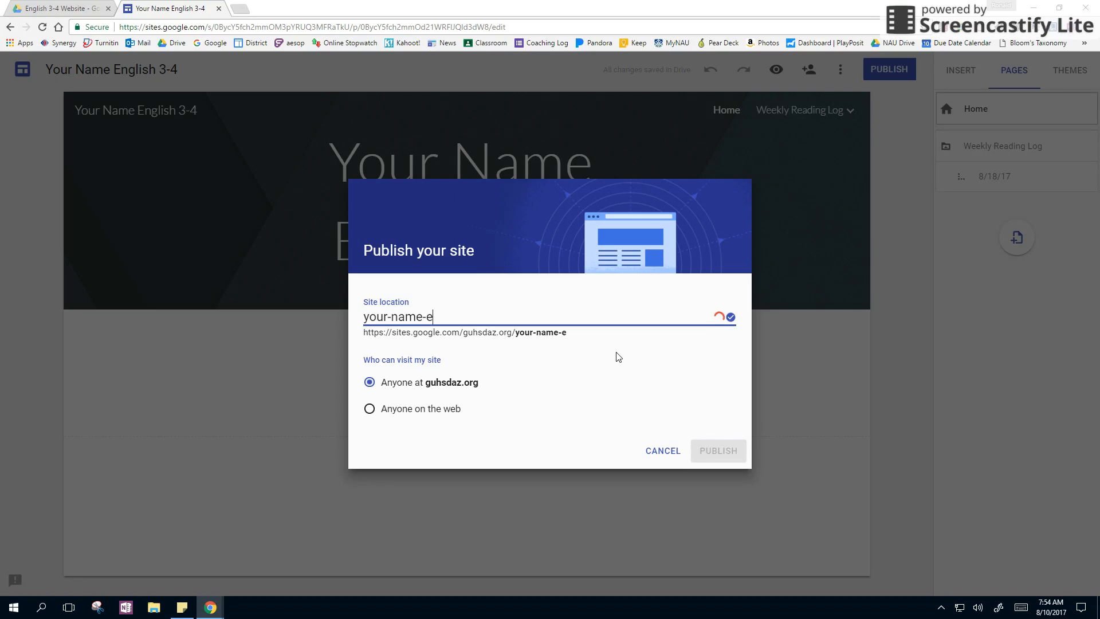
pyautogui.write('nglish-3-4')
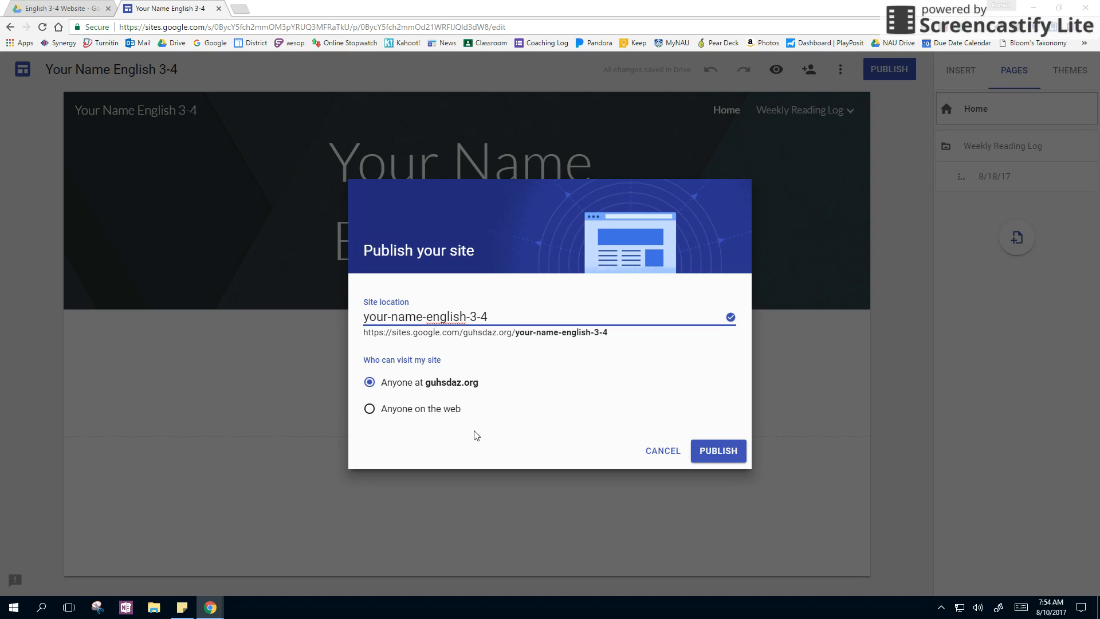
pyautogui.click(715, 451)
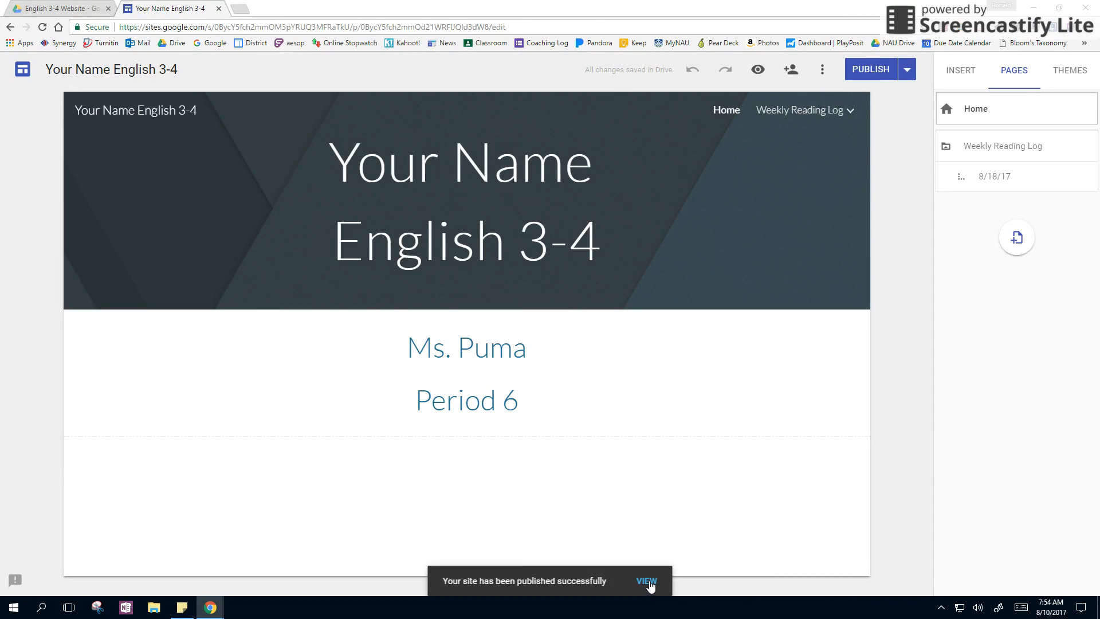
# View the published site's Weekly Reading Log, 8/18/17 and Home pages, and select the Home page's web address.
pyautogui.click(648, 581)
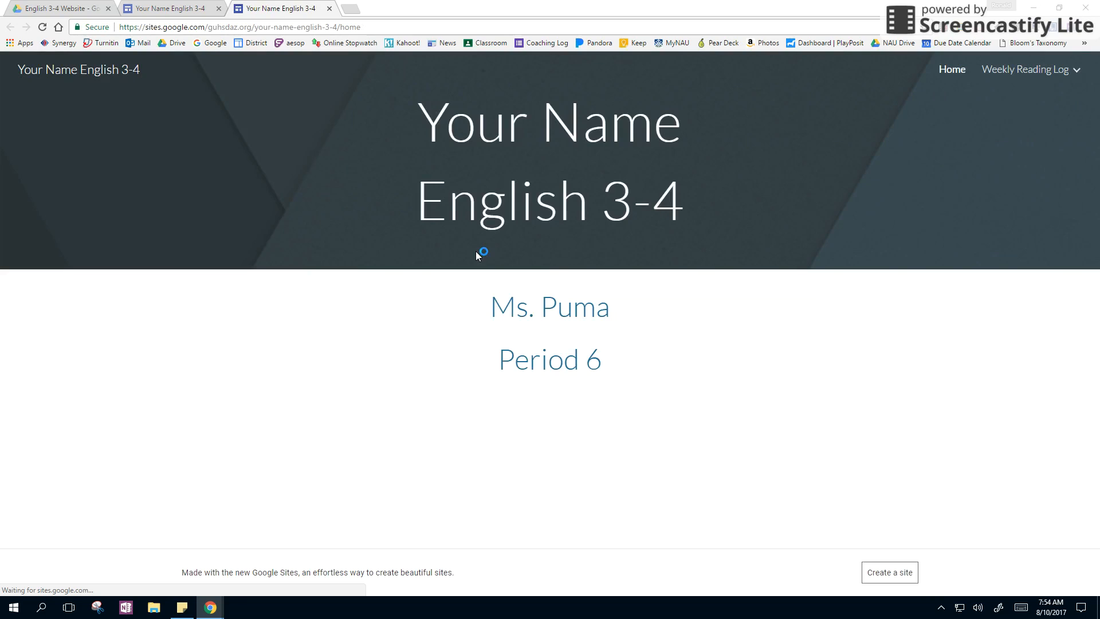
pyautogui.click(1000, 70)
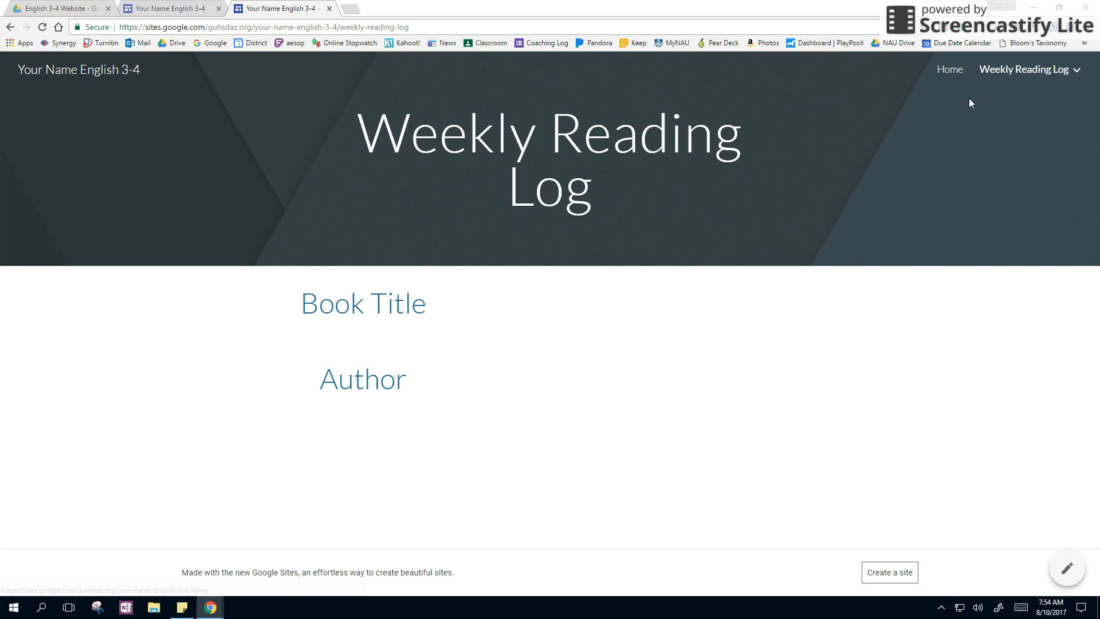
pyautogui.moveTo(1009, 71)
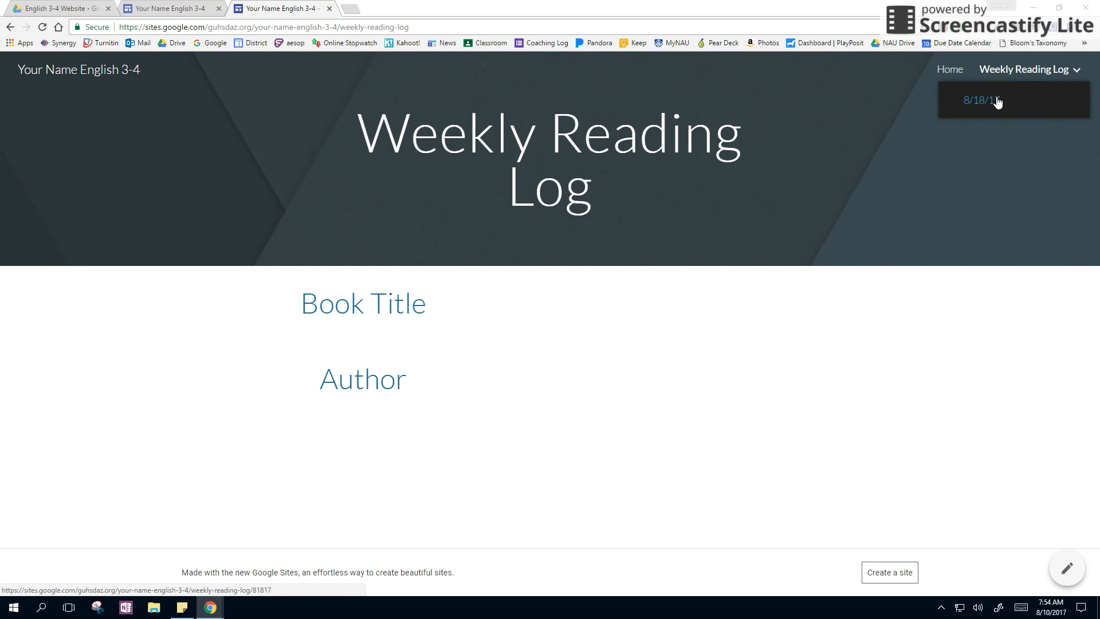
pyautogui.click(997, 101)
pyautogui.click(953, 76)
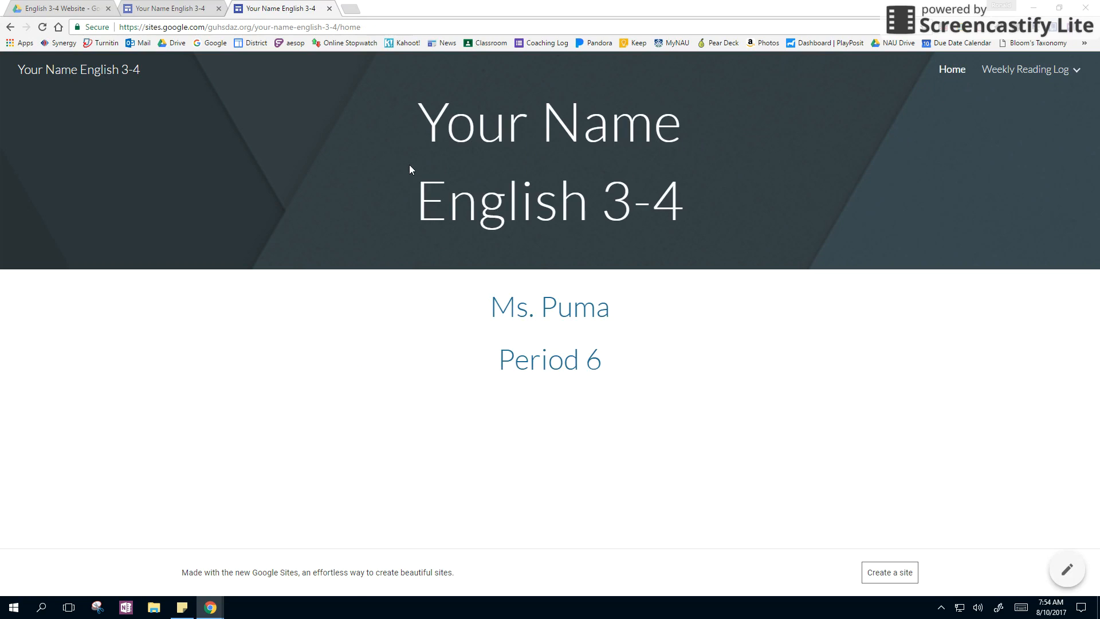
pyautogui.click(407, 27)
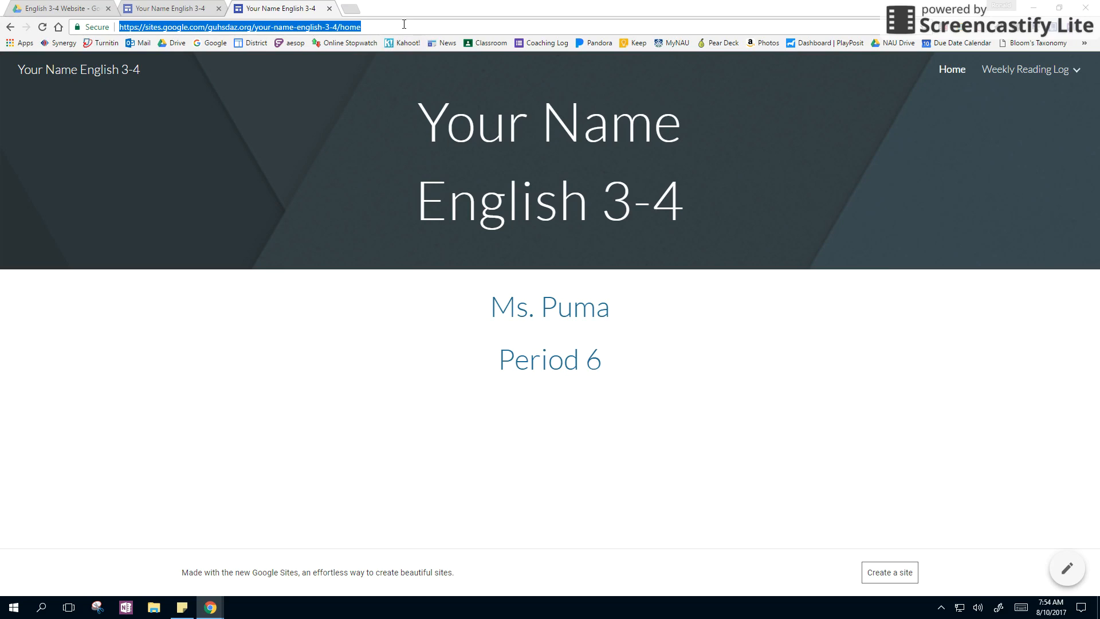